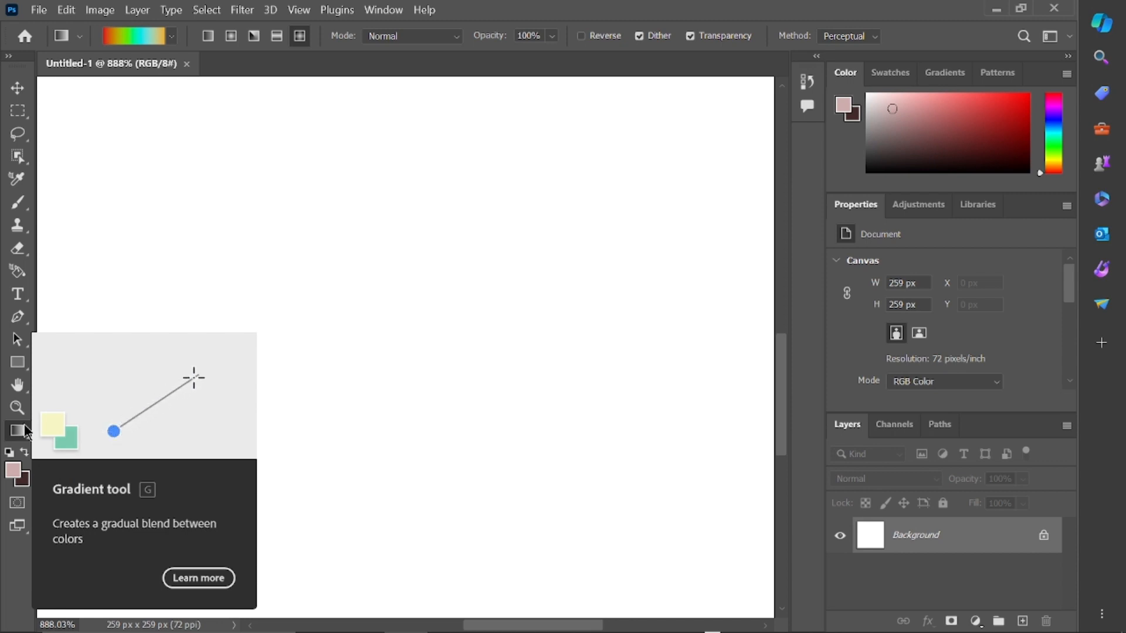
# Unlock the Background layer and look through the gradient preset folders
pyautogui.click(1045, 536)
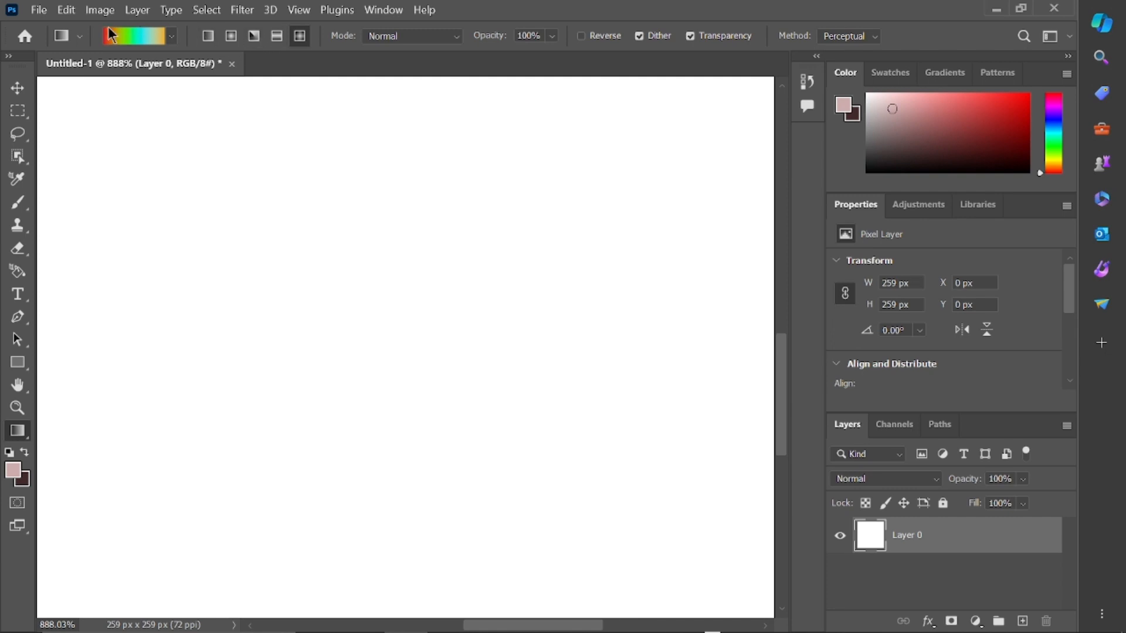
pyautogui.click(172, 38)
pyautogui.scroll(-2, 178, 118)
pyautogui.scroll(-5, 180, 119)
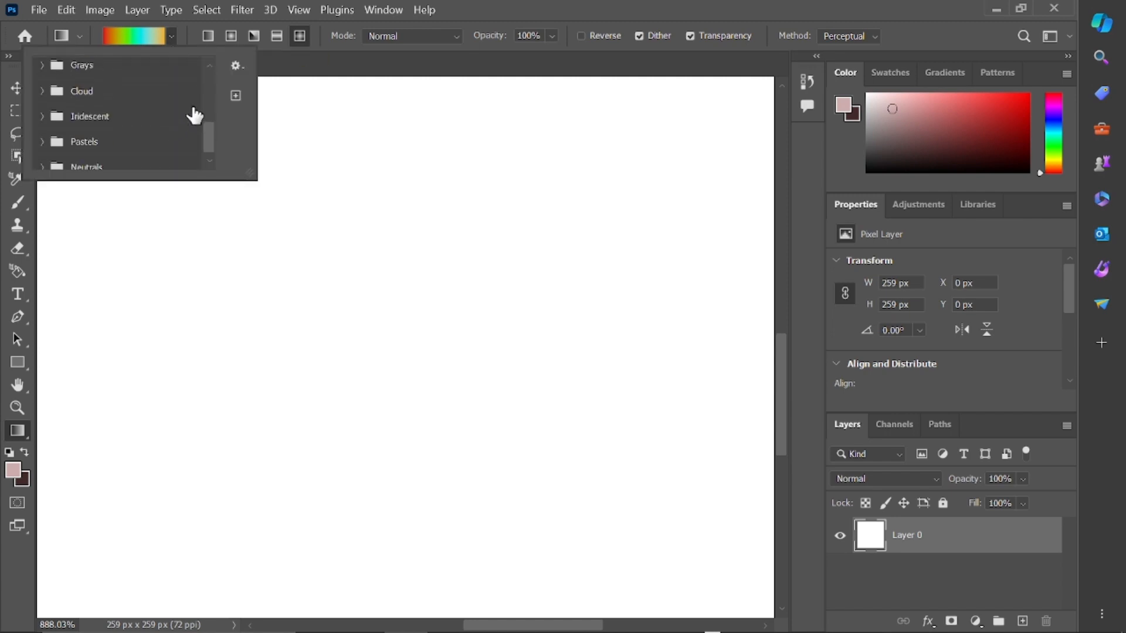
pyautogui.scroll(7, 194, 115)
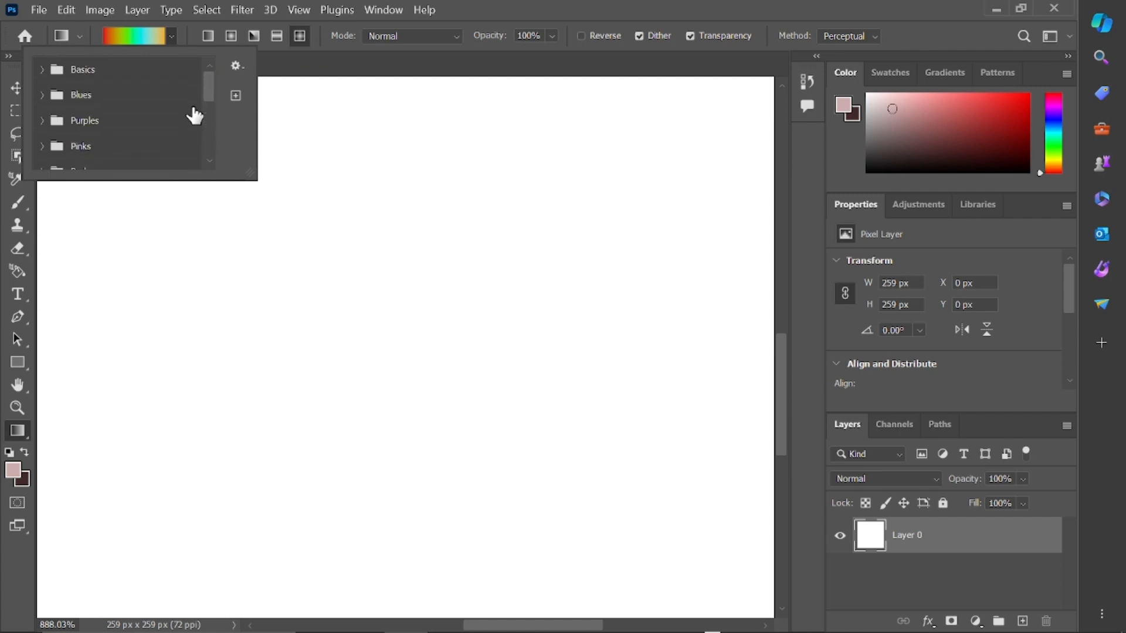
# Open the current gradient in the Gradient Editor and change its first color stop from red to green 7edc19
pyautogui.click(125, 36)
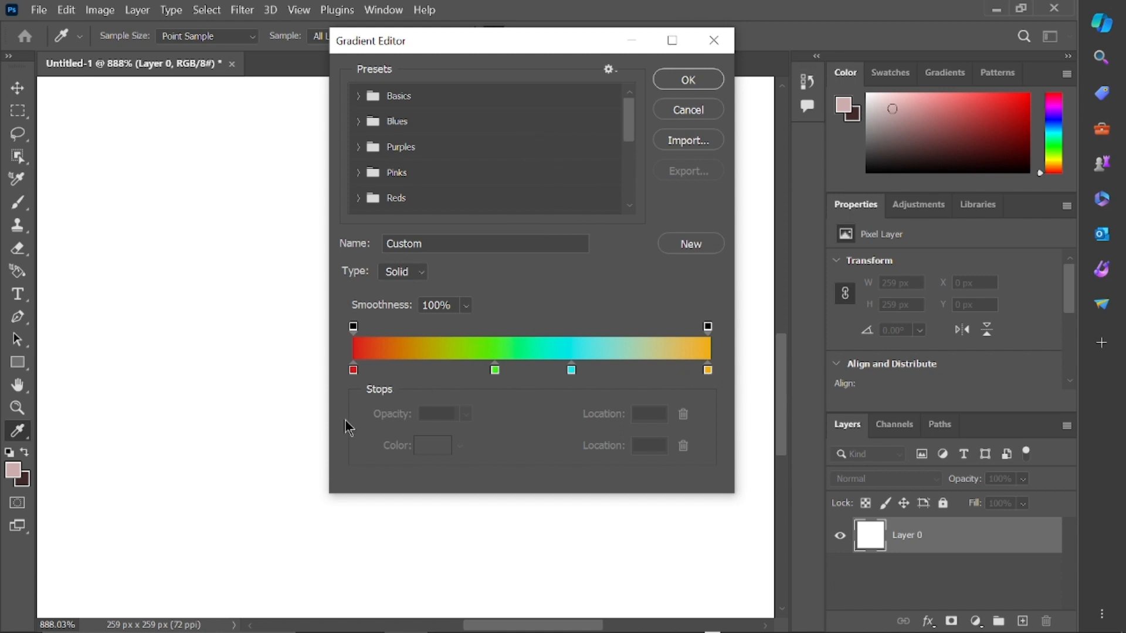
pyautogui.click(354, 370)
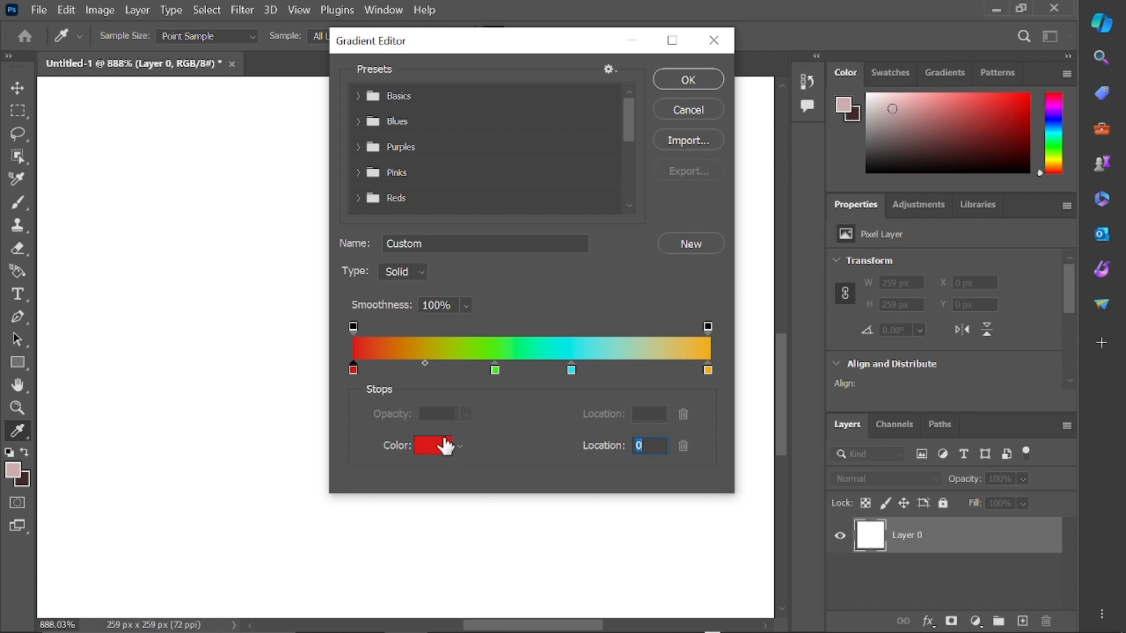
pyautogui.click(431, 457)
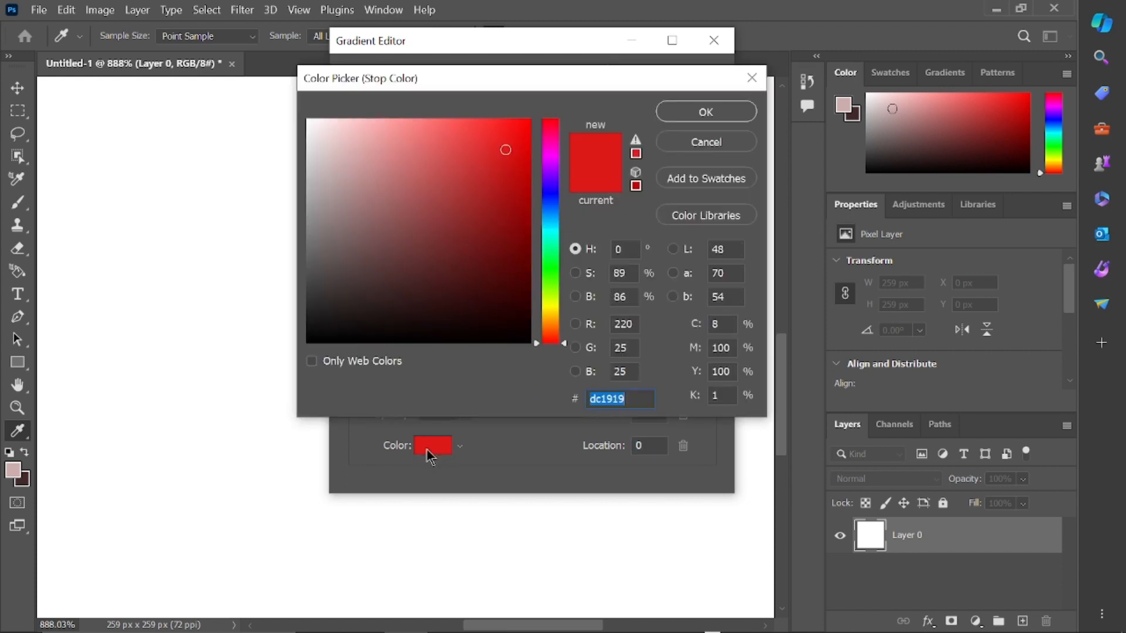
pyautogui.click(552, 287)
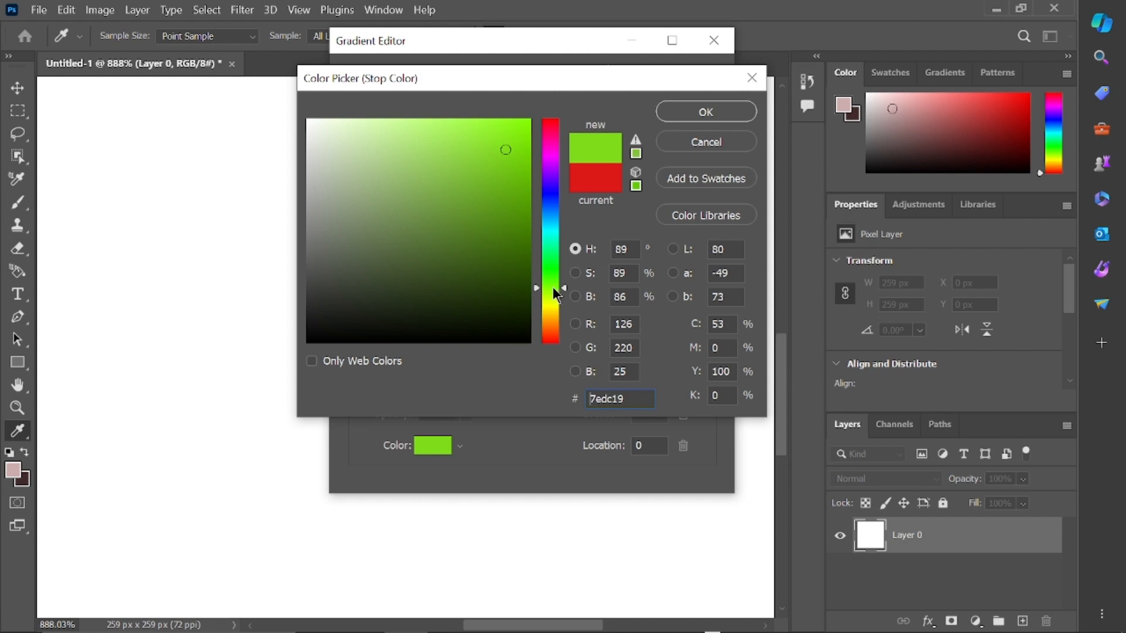
pyautogui.click(710, 113)
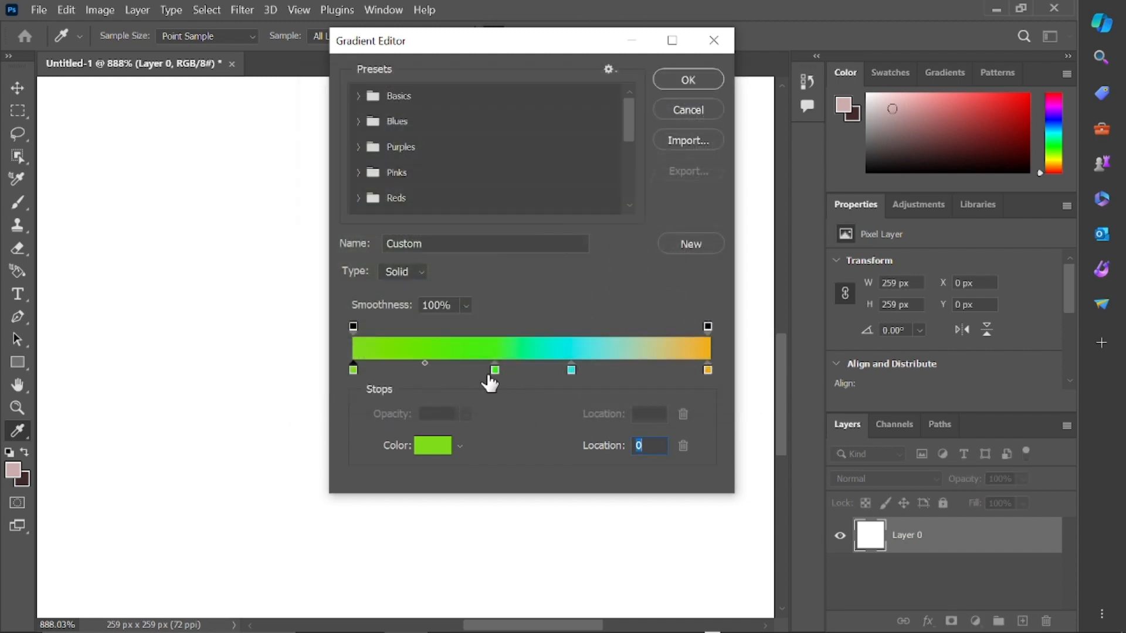
# Place the second color stop at location 38 and recolor it golden orange with a hue of 41°
pyautogui.click(487, 370)
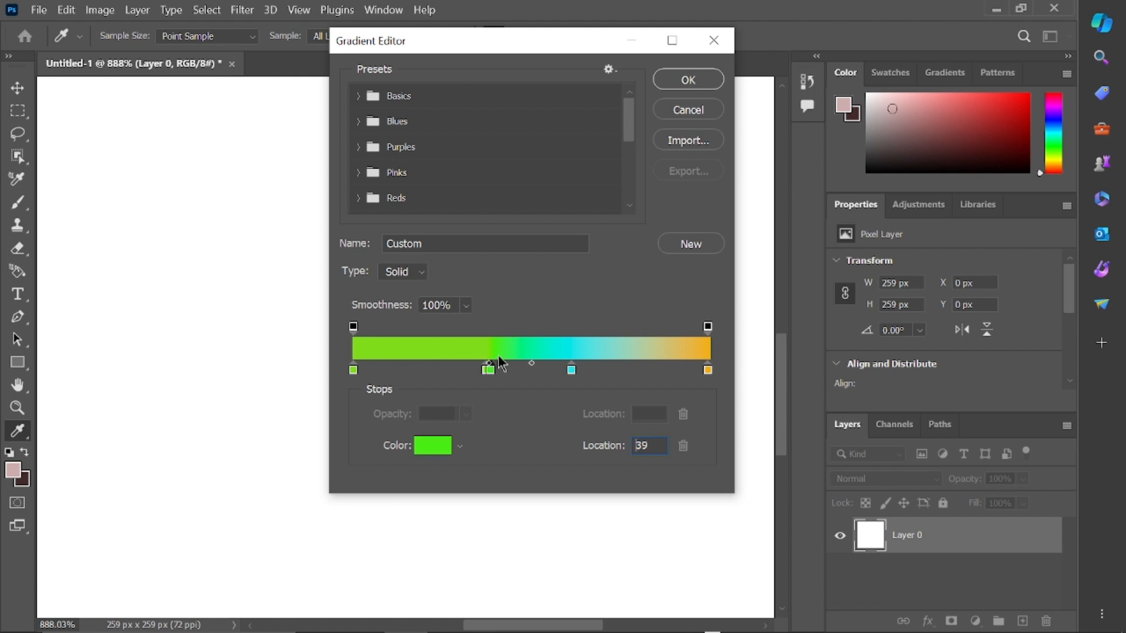
pyautogui.click(486, 370)
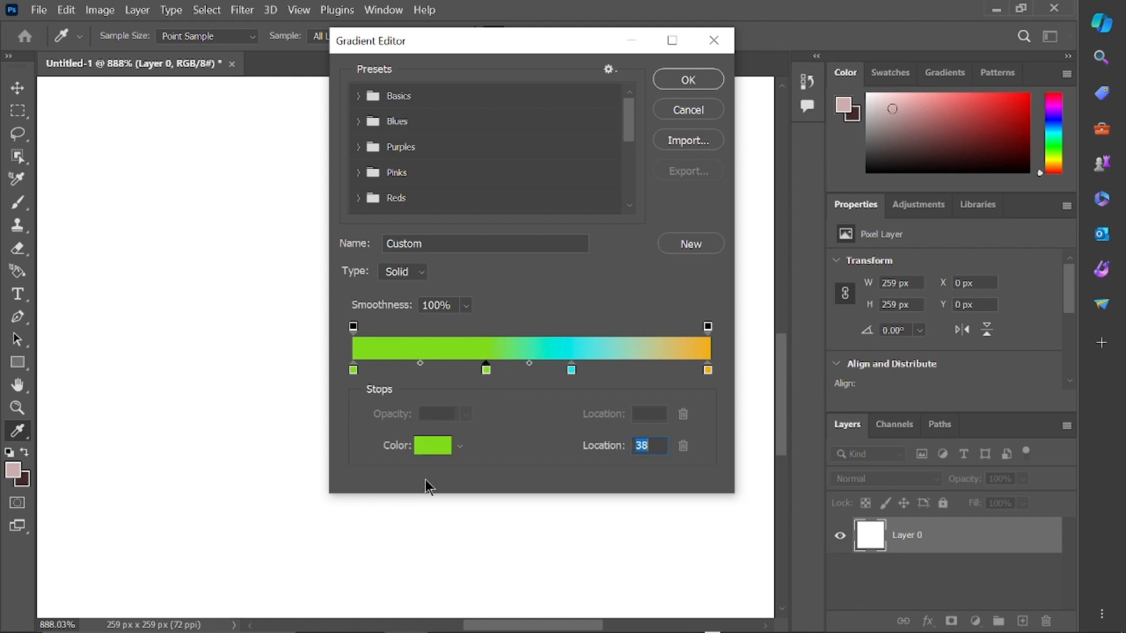
pyautogui.click(431, 447)
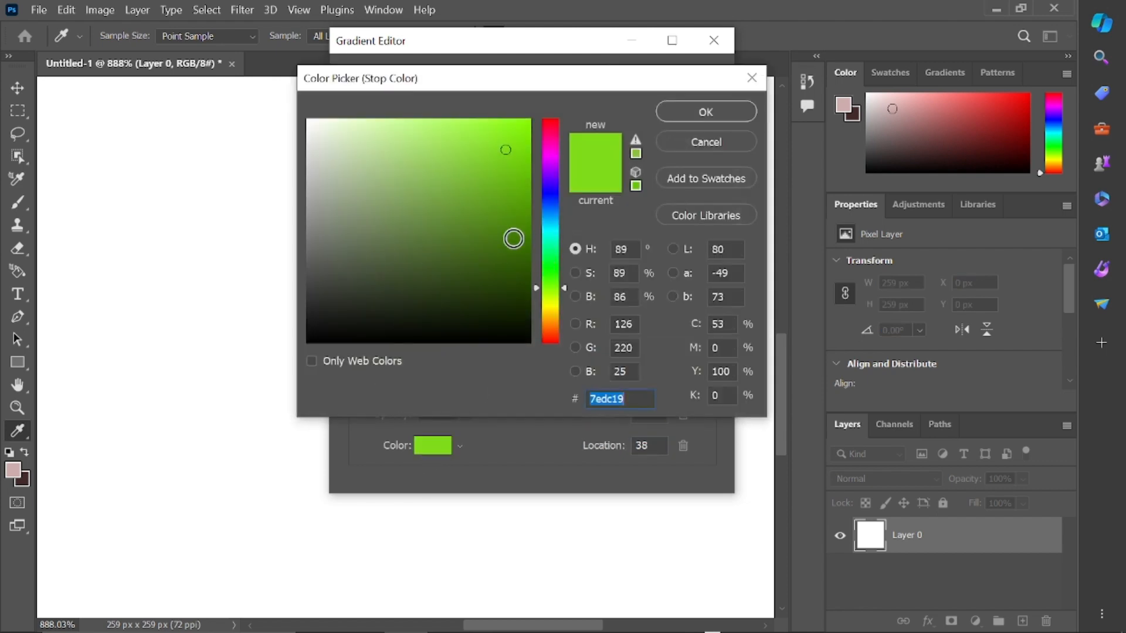
pyautogui.click(553, 318)
pyautogui.click(468, 157)
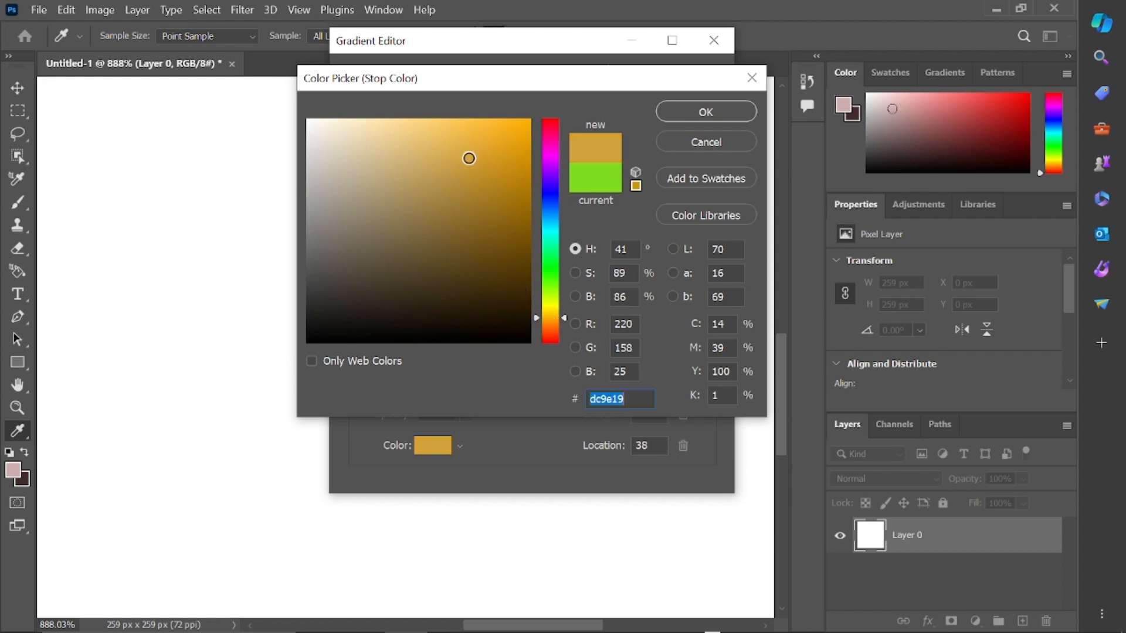
pyautogui.click(713, 118)
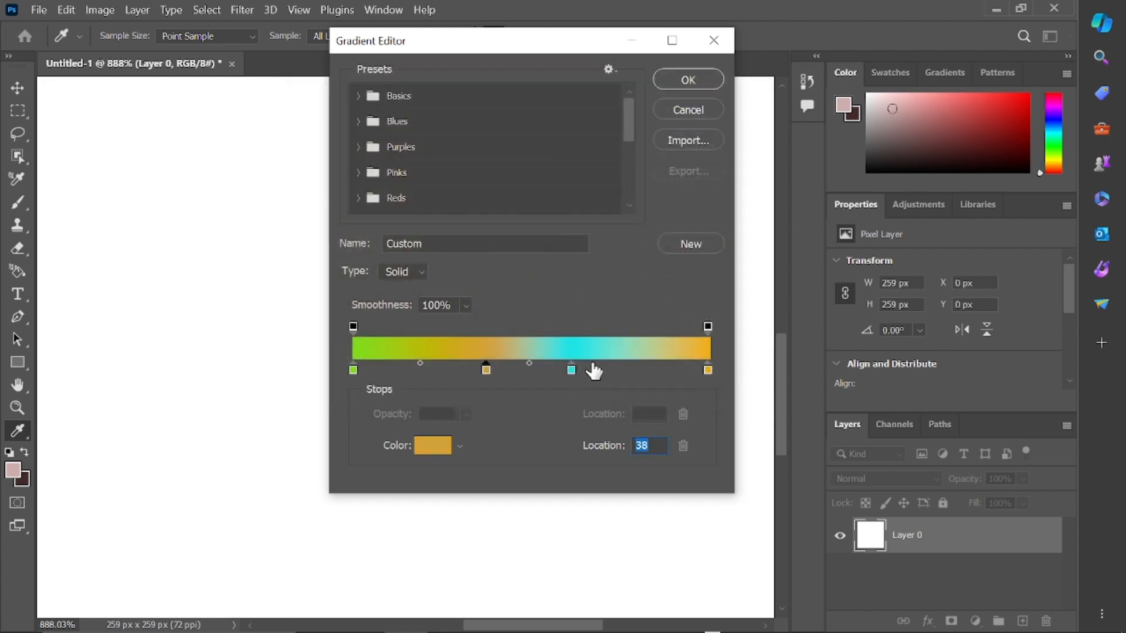
# Remove the stray stop beside the cyan one and recolor the cyan stop at location 61 to near-black 011414
pyautogui.click(567, 370)
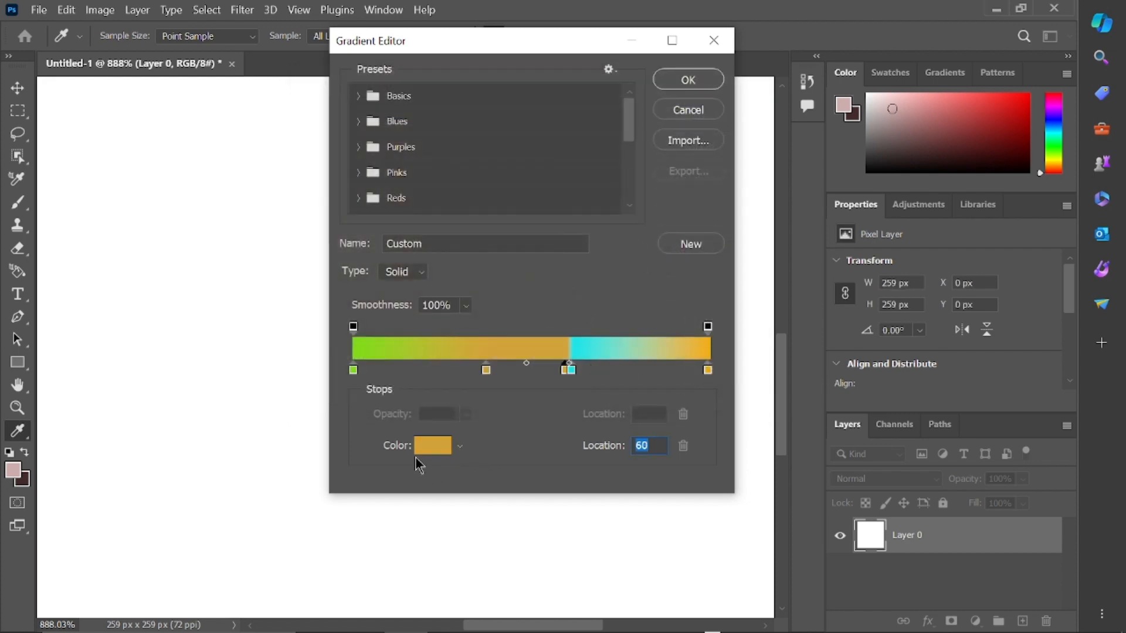
pyautogui.moveTo(565, 372); pyautogui.dragTo(568, 352)
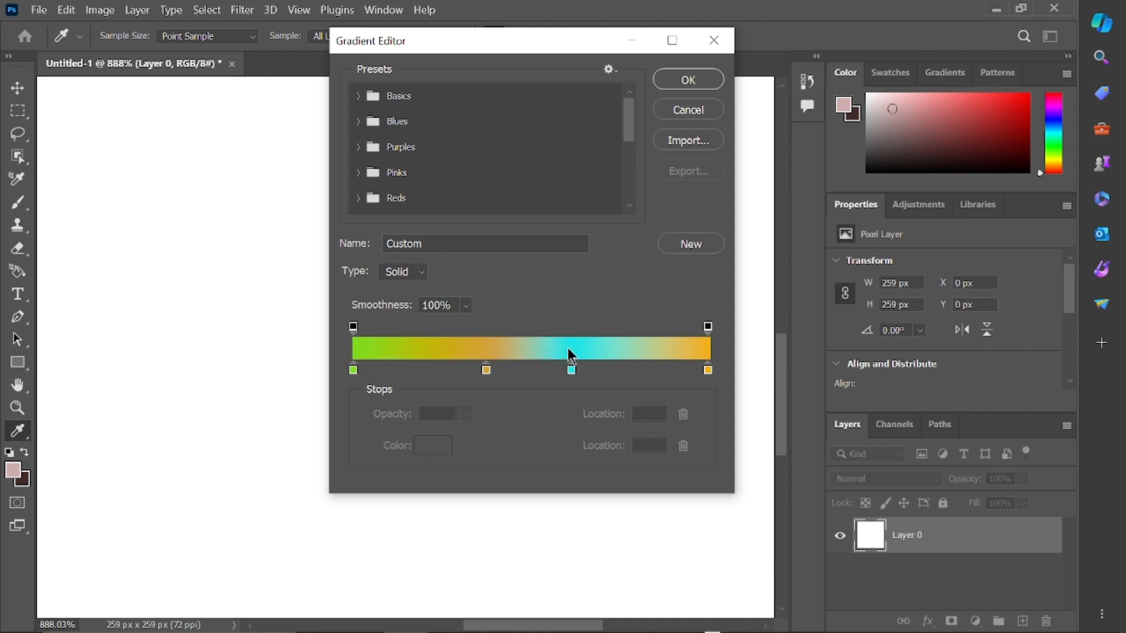
pyautogui.click(572, 371)
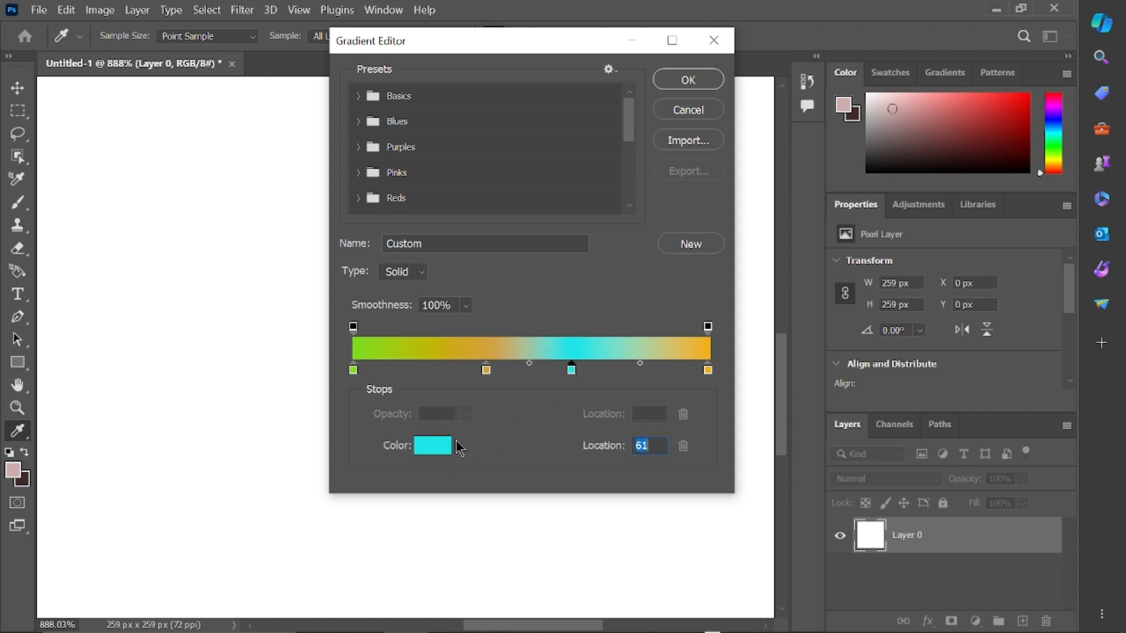
pyautogui.click(437, 448)
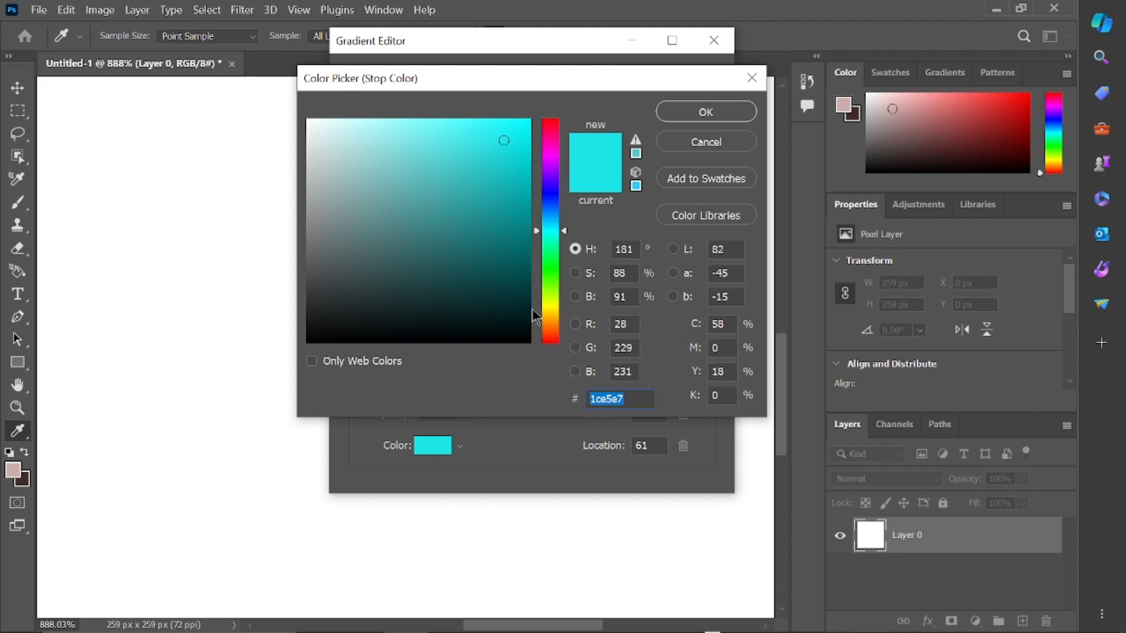
pyautogui.click(518, 325)
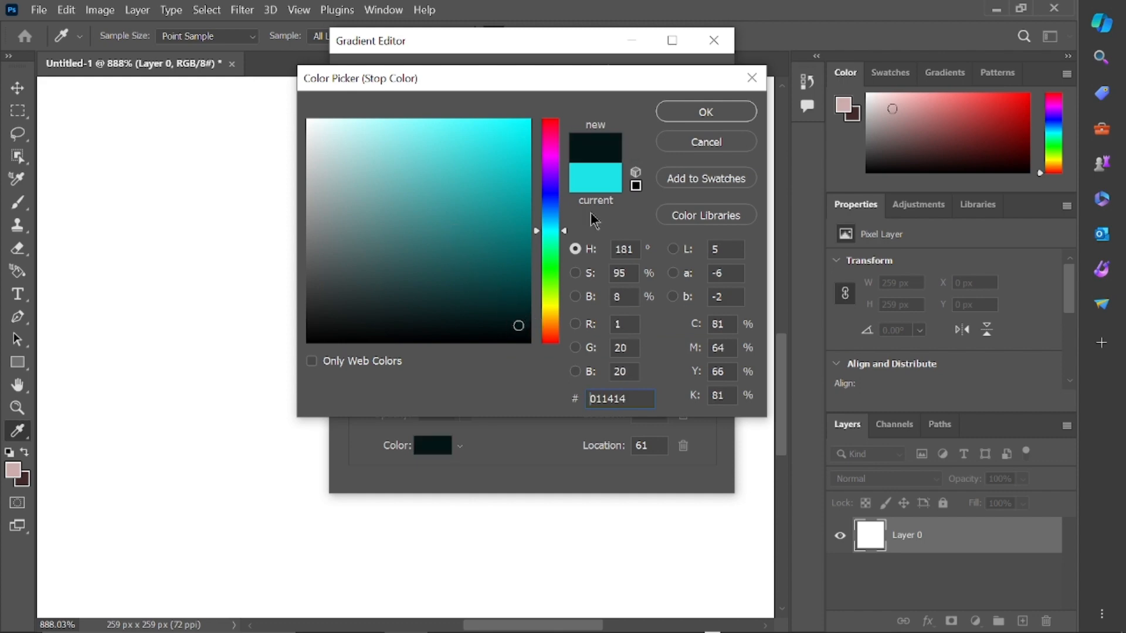
pyautogui.click(706, 112)
# Recolor the end stop at location 100 to red d61f0c and accept the edited gradient
pyautogui.click(708, 373)
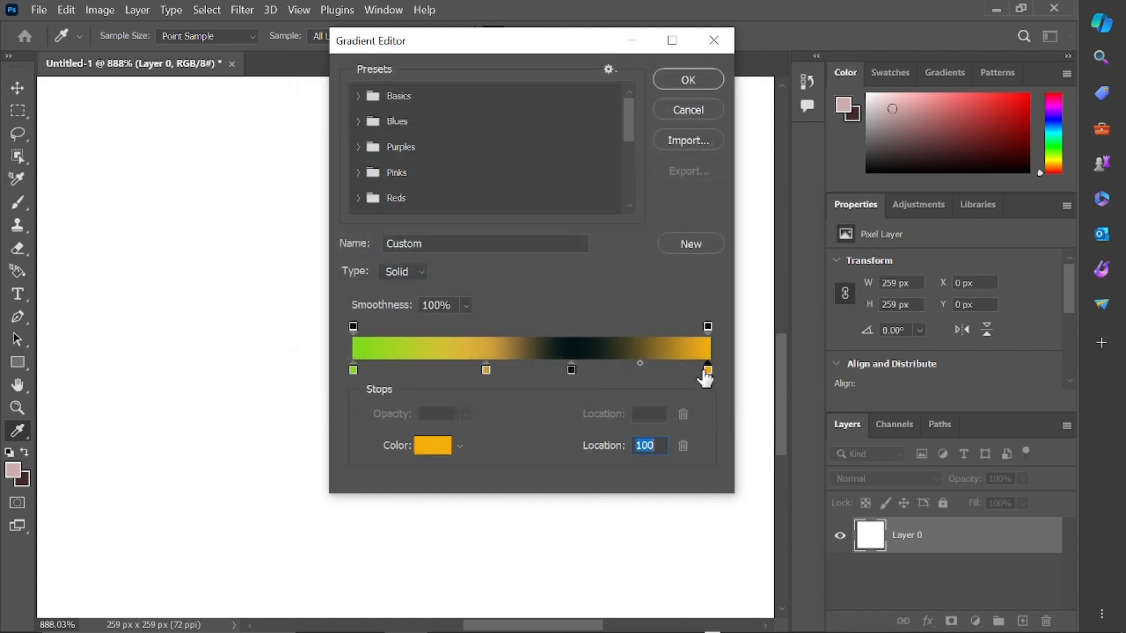
pyautogui.click(435, 450)
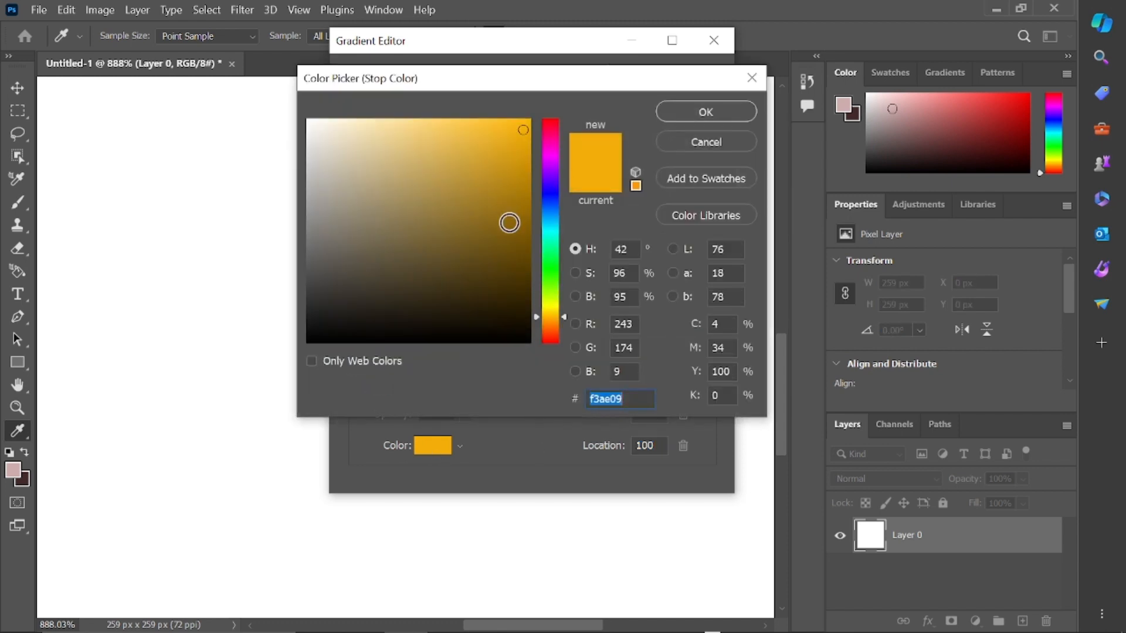
pyautogui.click(551, 339)
pyautogui.click(519, 155)
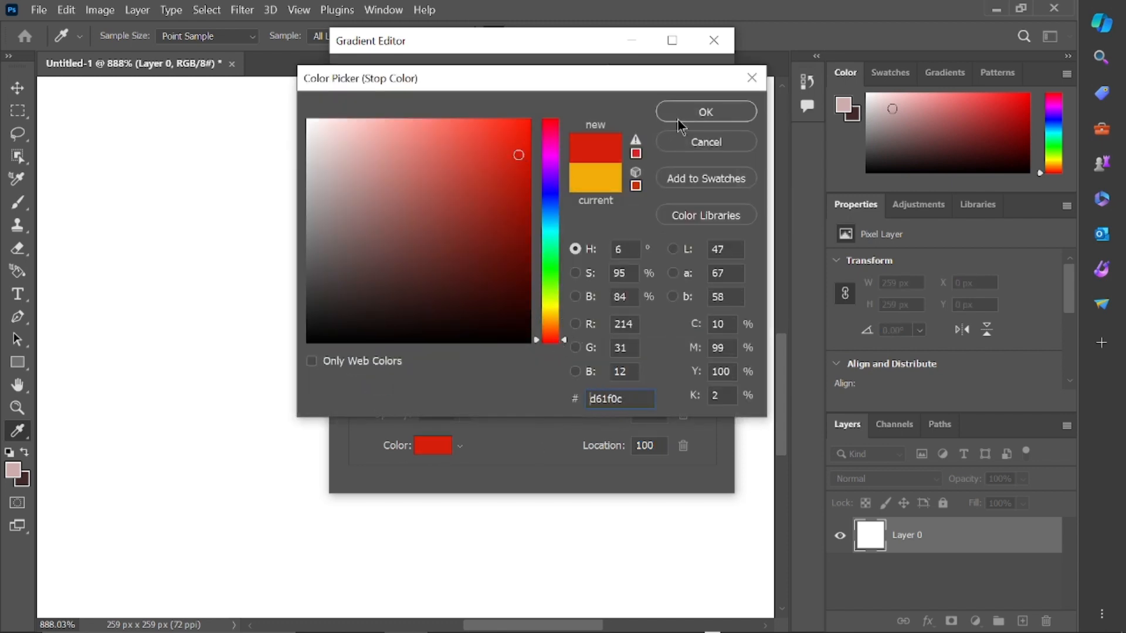
pyautogui.click(698, 110)
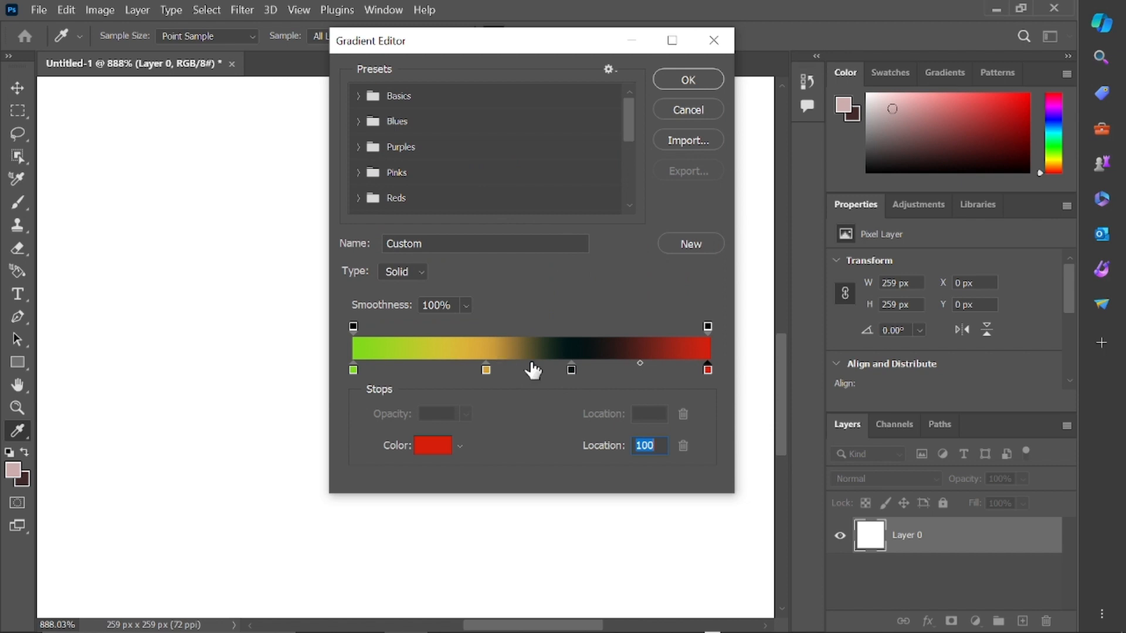
pyautogui.click(689, 80)
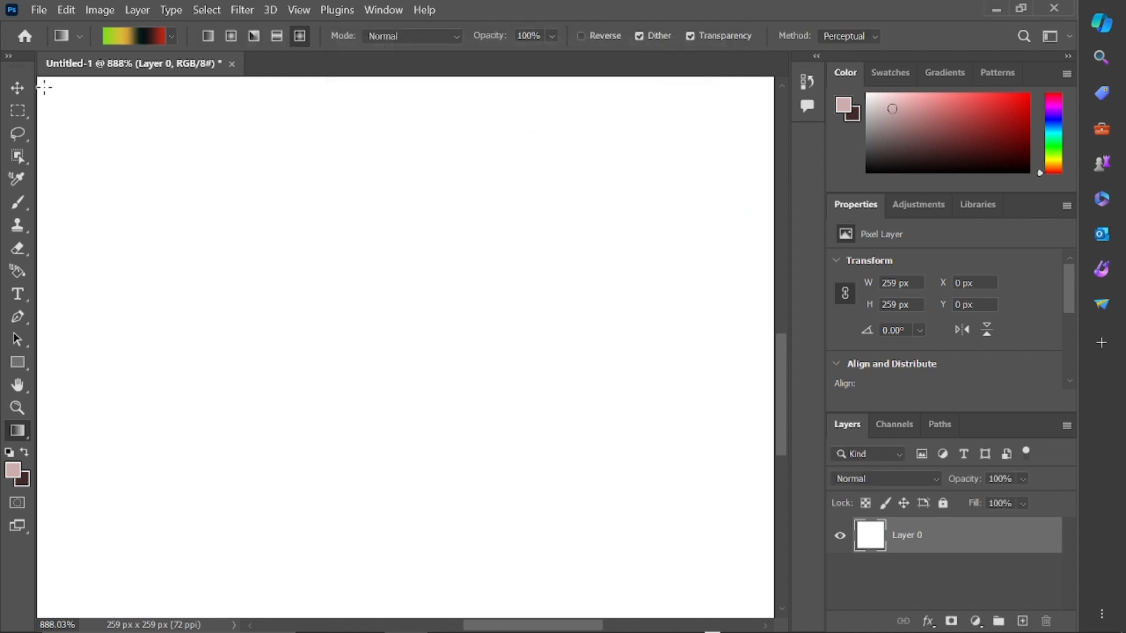
# Fill Layer 0 with a diagonal diamond gradient, and replace it with linear gradients drawn in three diagonal directions
pyautogui.moveTo(44, 86); pyautogui.dragTo(754, 608)
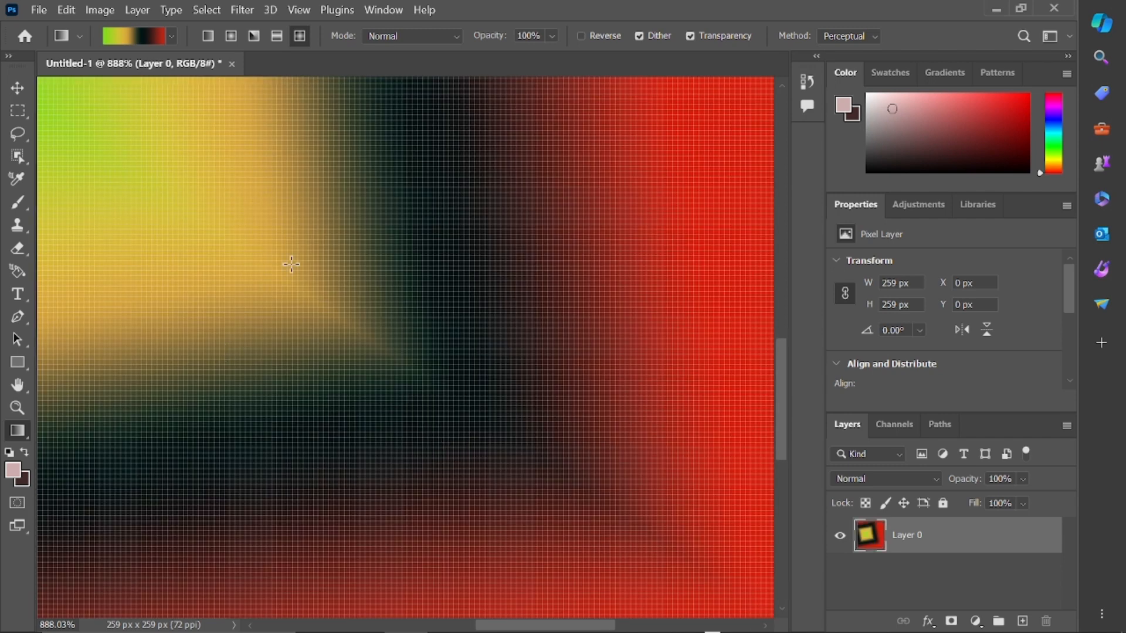
pyautogui.click(208, 40)
pyautogui.moveTo(52, 92); pyautogui.dragTo(587, 491)
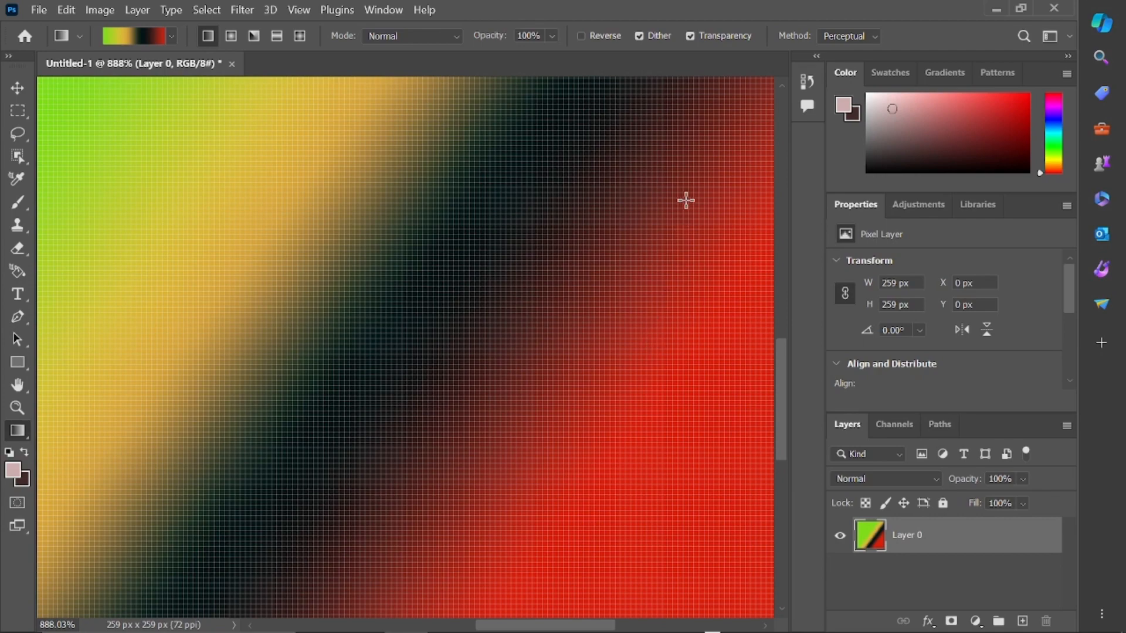
pyautogui.moveTo(691, 171); pyautogui.dragTo(335, 555)
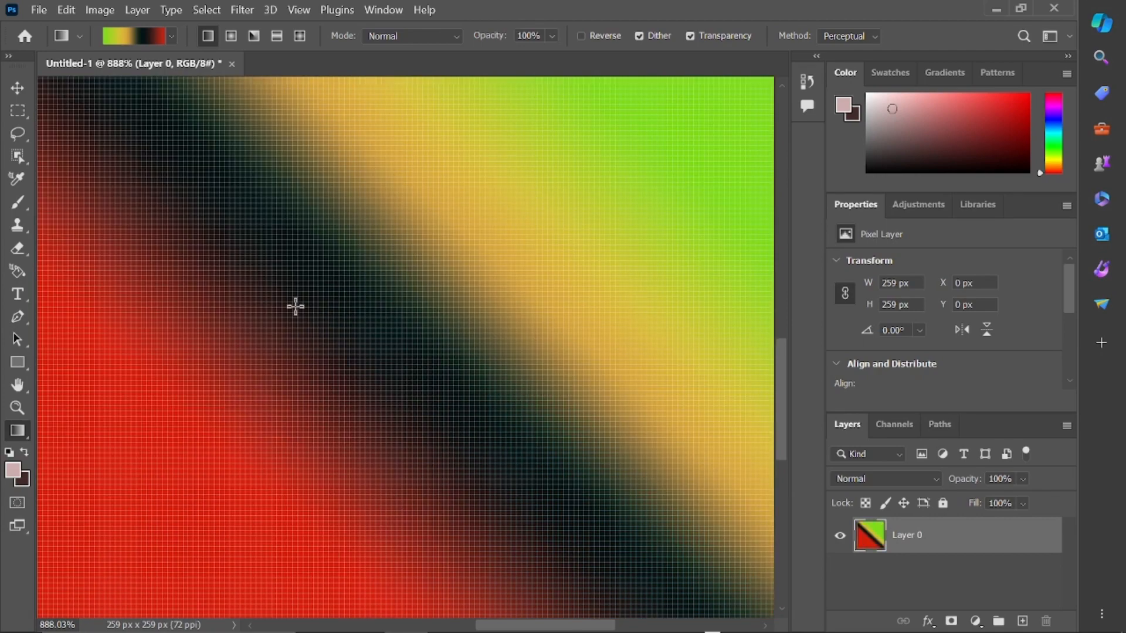
pyautogui.moveTo(176, 525); pyautogui.dragTo(674, 135)
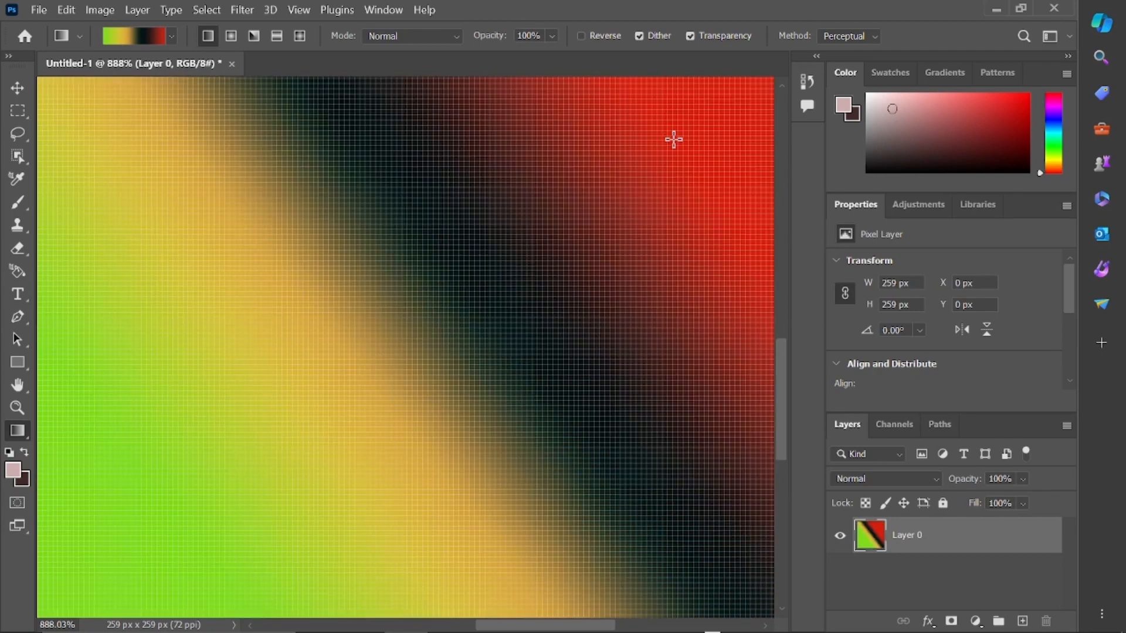
# Switch to the radial gradient and draw it diagonally, and redraw it with its center in the upper right of the visible canvas
pyautogui.click(231, 35)
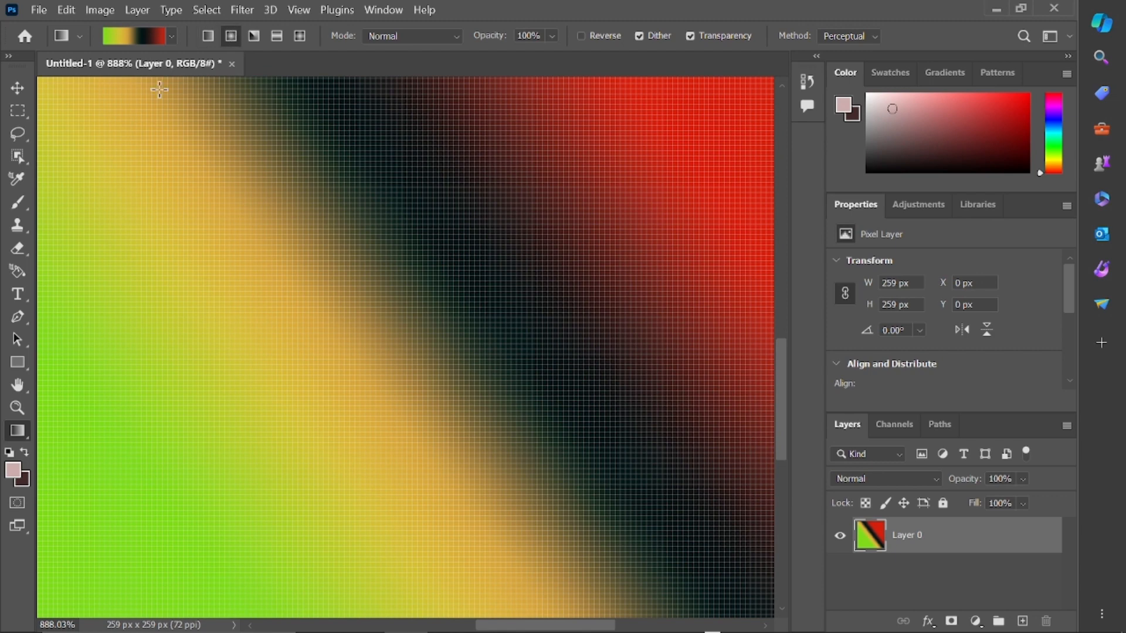
pyautogui.moveTo(68, 87); pyautogui.dragTo(658, 517)
pyautogui.moveTo(656, 250); pyautogui.dragTo(297, 329)
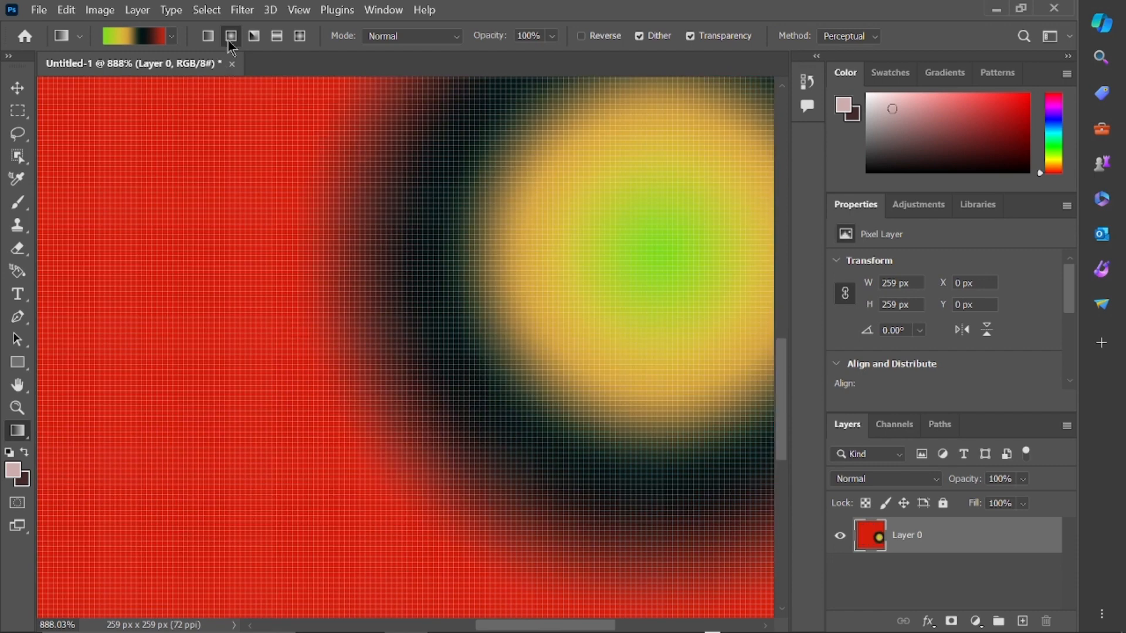
# Switch to the angle gradient and redraw it on Layer 0 from three different starting points and directions
pyautogui.click(255, 36)
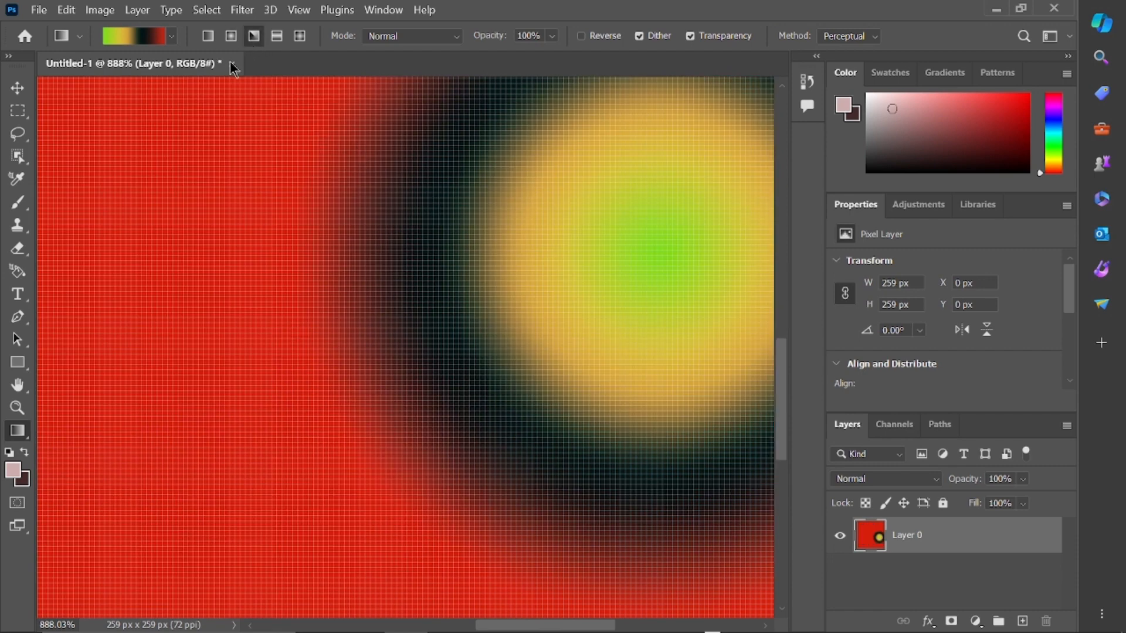
pyautogui.moveTo(57, 110); pyautogui.dragTo(327, 346)
pyautogui.moveTo(621, 148); pyautogui.dragTo(444, 327)
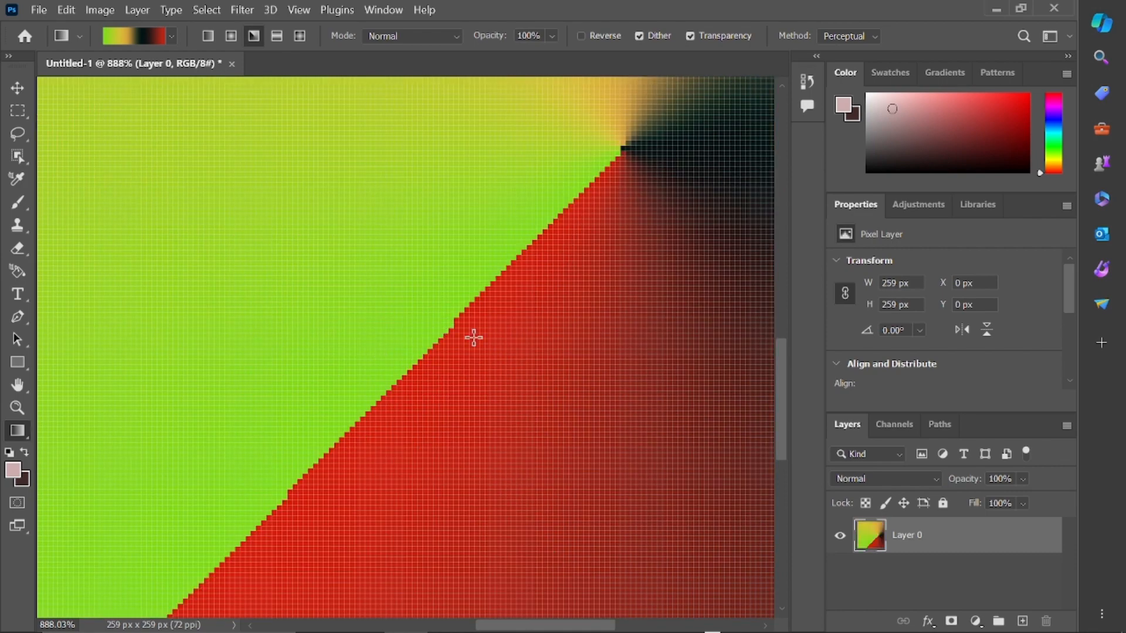
pyautogui.moveTo(573, 372); pyautogui.dragTo(455, 332)
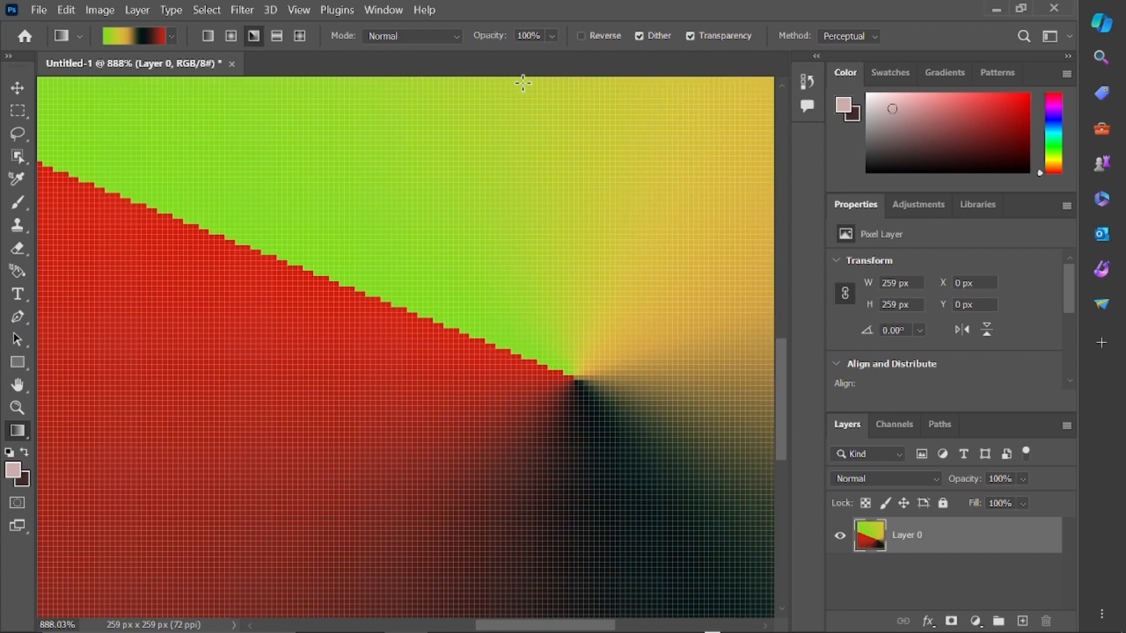
# Switch to the reflected gradient and draw it horizontally across Layer 0, redrawing it with a shorter span
pyautogui.click(277, 37)
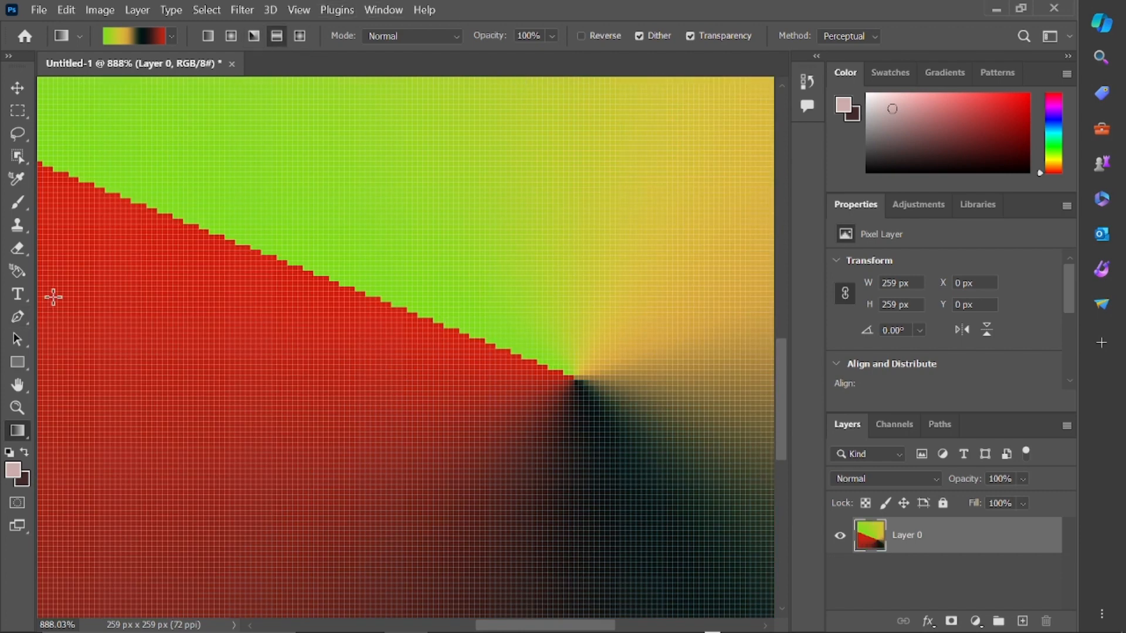
pyautogui.moveTo(52, 296); pyautogui.dragTo(716, 317)
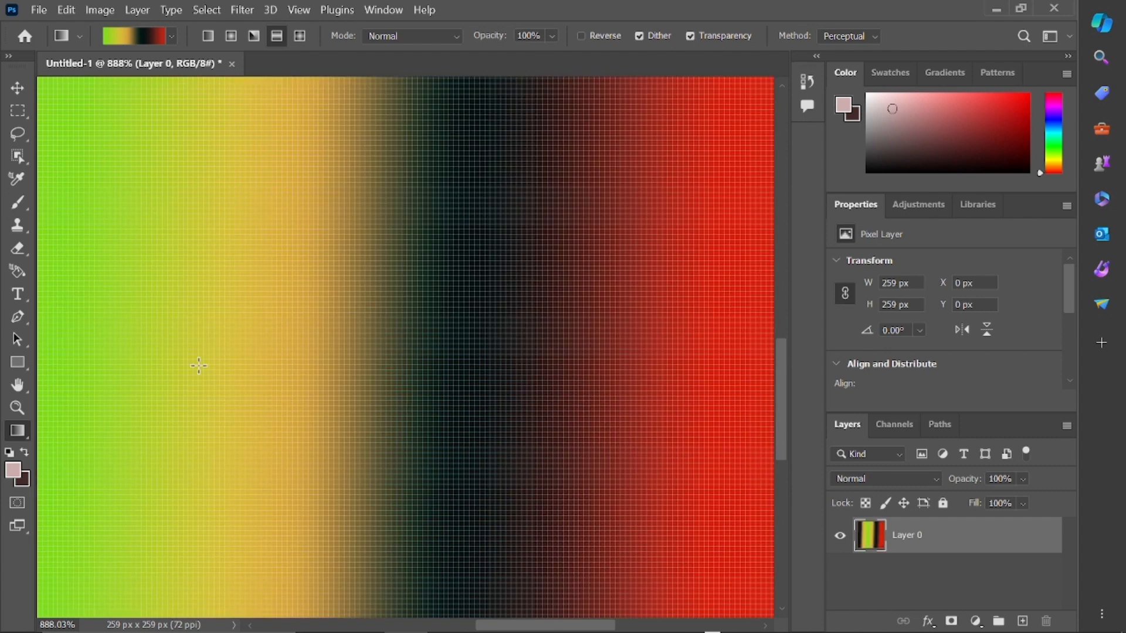
pyautogui.moveTo(120, 370); pyautogui.dragTo(618, 368)
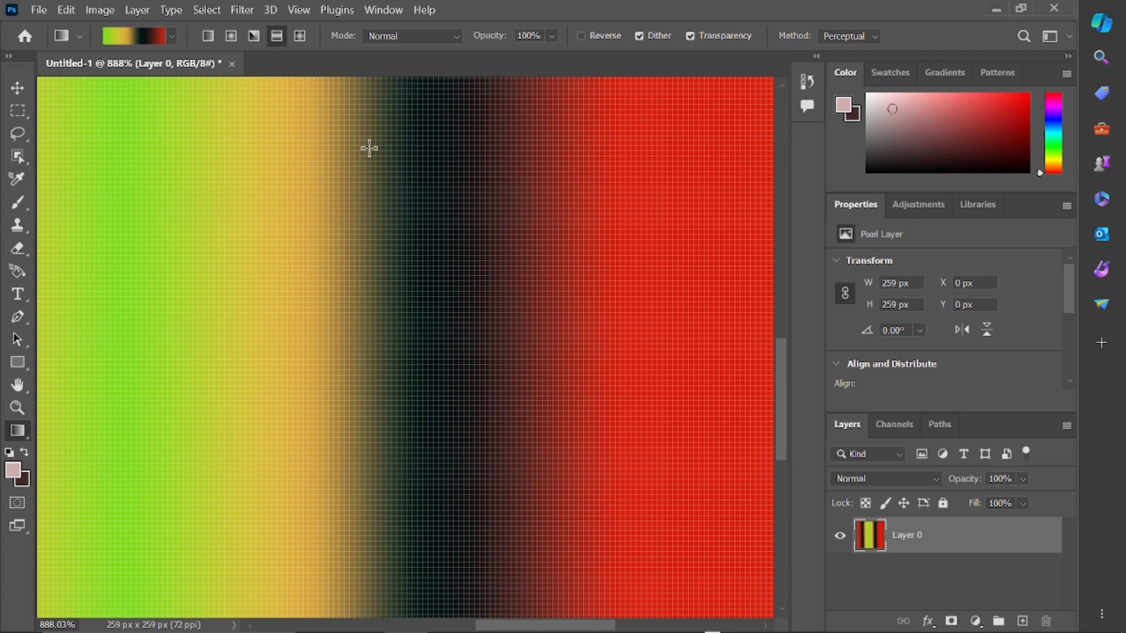
# Switch to the diamond gradient and draw it on Layer 0 four times from different centers and in different directions
pyautogui.click(301, 37)
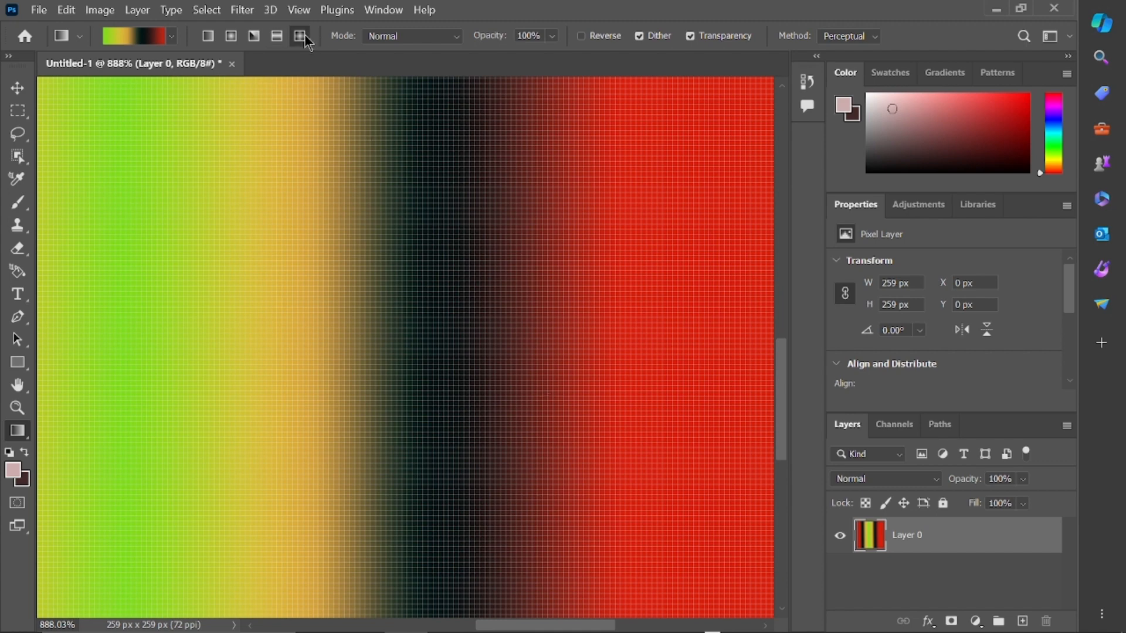
pyautogui.moveTo(681, 138); pyautogui.dragTo(510, 274)
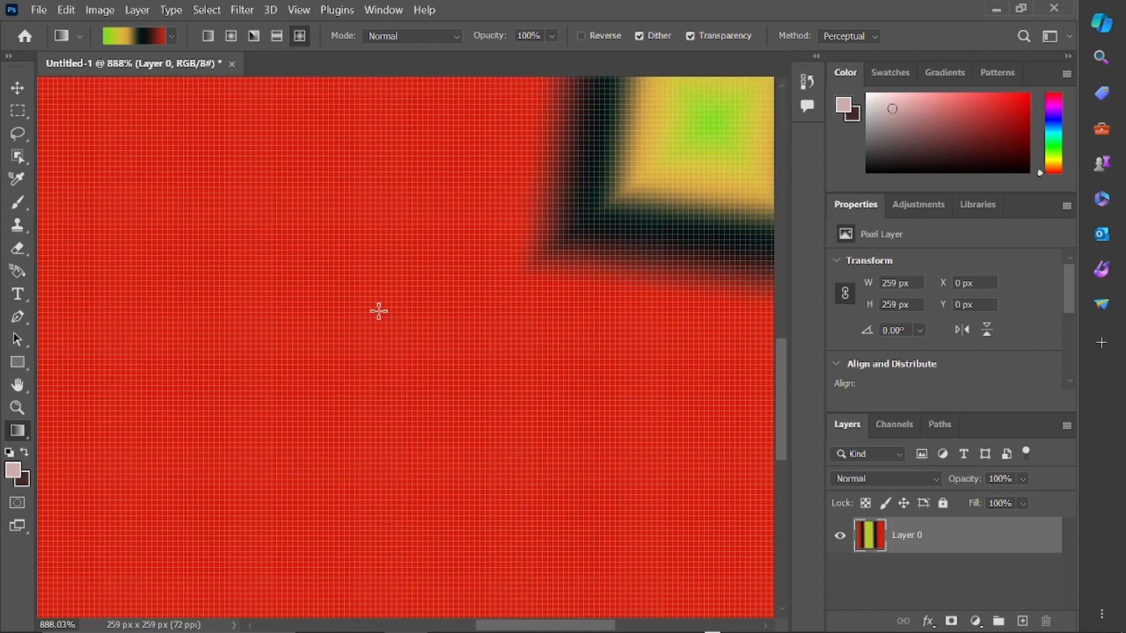
pyautogui.moveTo(258, 332); pyautogui.dragTo(395, 271)
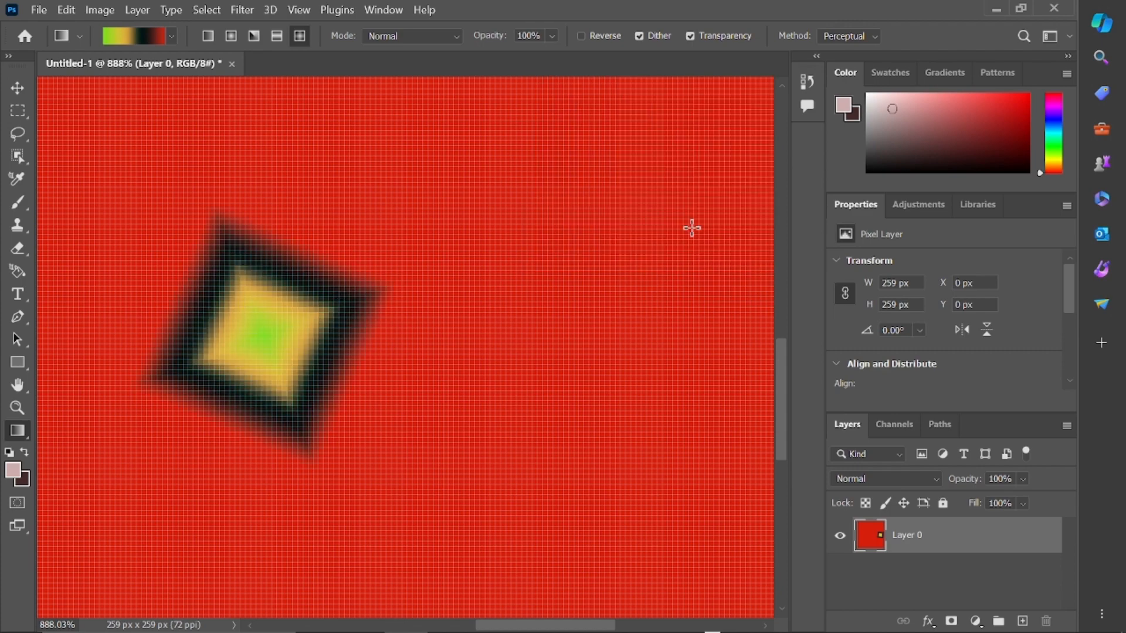
pyautogui.moveTo(692, 228); pyautogui.dragTo(530, 326)
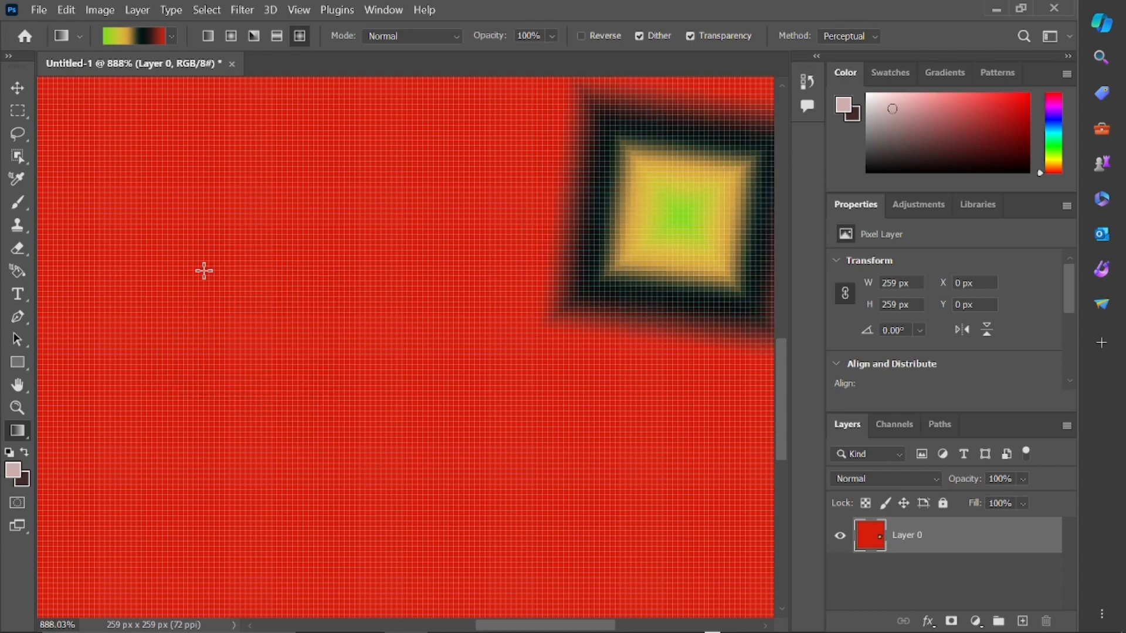
pyautogui.moveTo(204, 271); pyautogui.dragTo(380, 295)
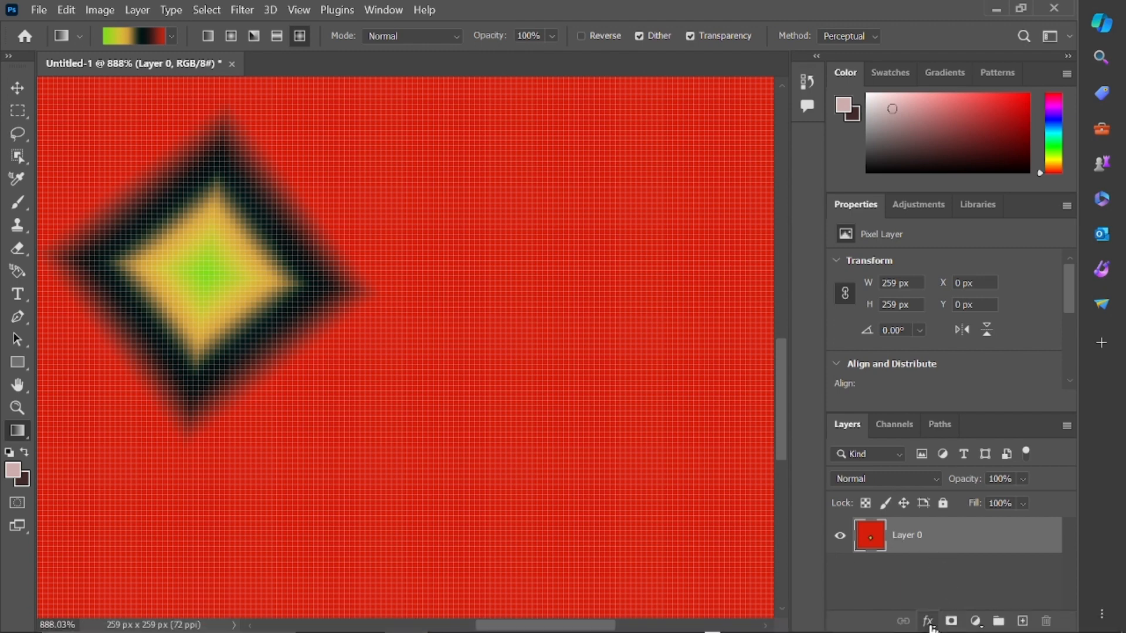
# Add a Gradient Overlay effect to Layer 0 and look through its gradient preset folders
pyautogui.click(929, 623)
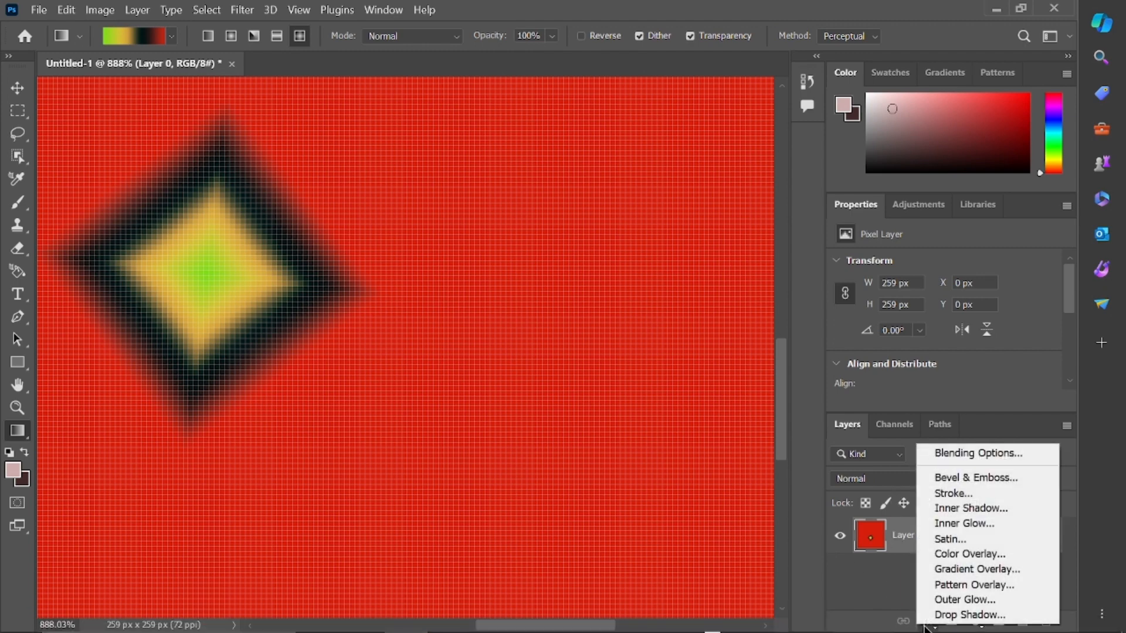
pyautogui.click(990, 454)
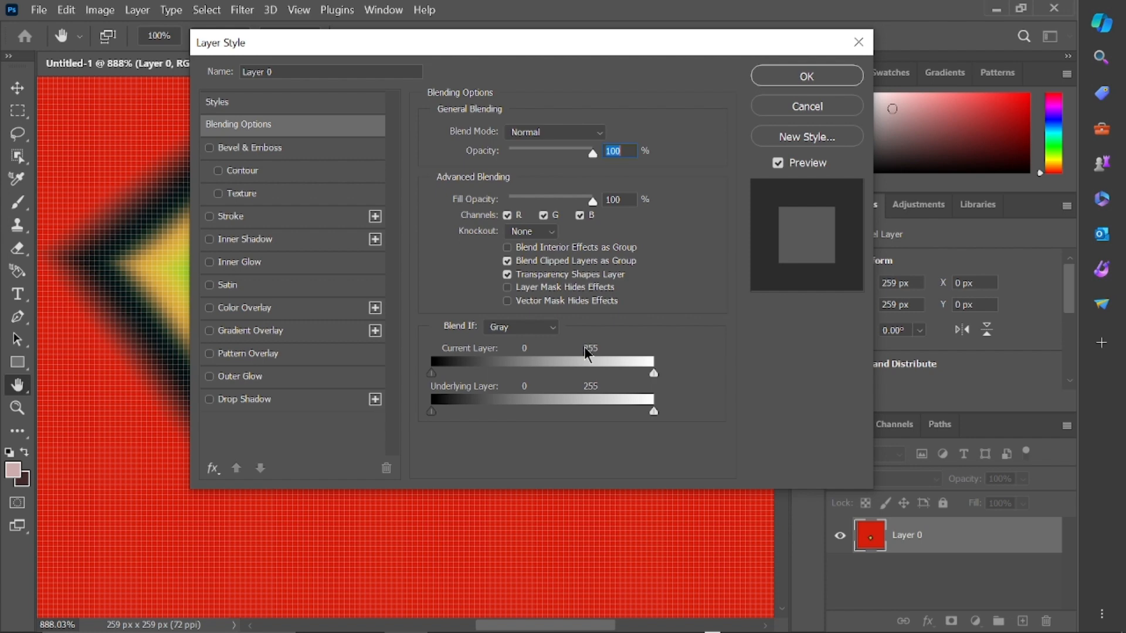
pyautogui.click(284, 331)
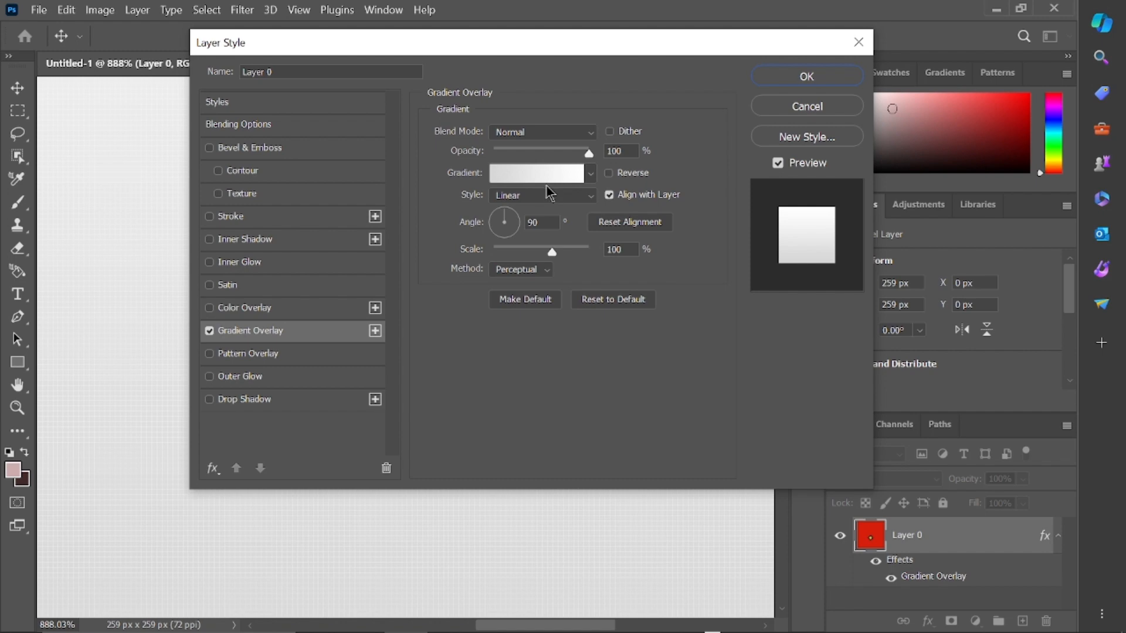
pyautogui.click(591, 174)
pyautogui.scroll(-4, 538, 258)
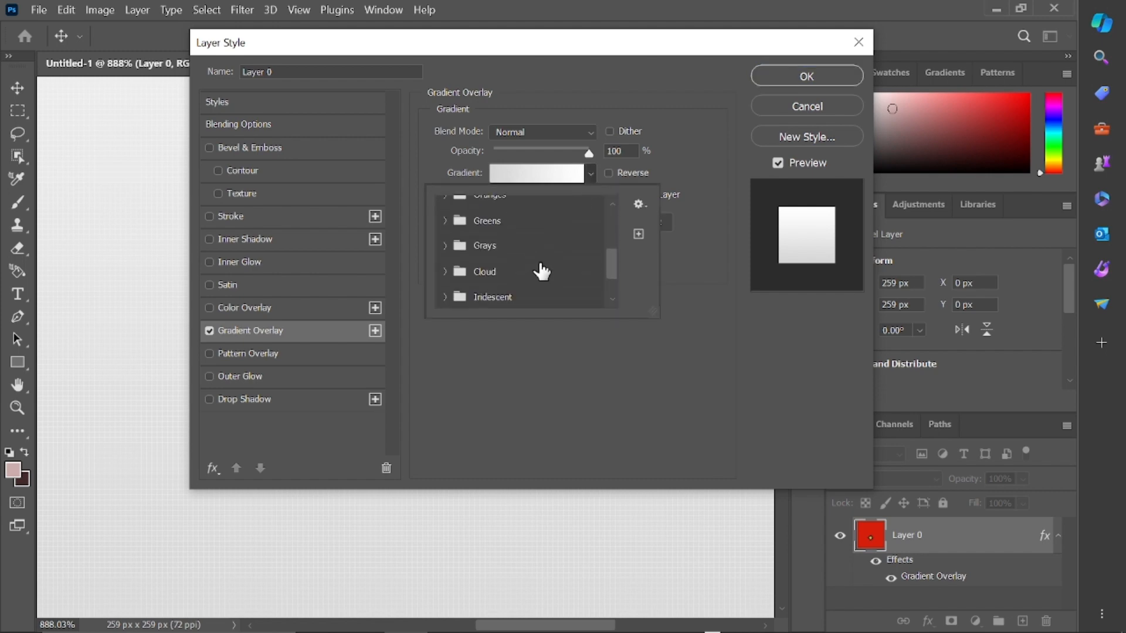
pyautogui.scroll(3, 541, 271)
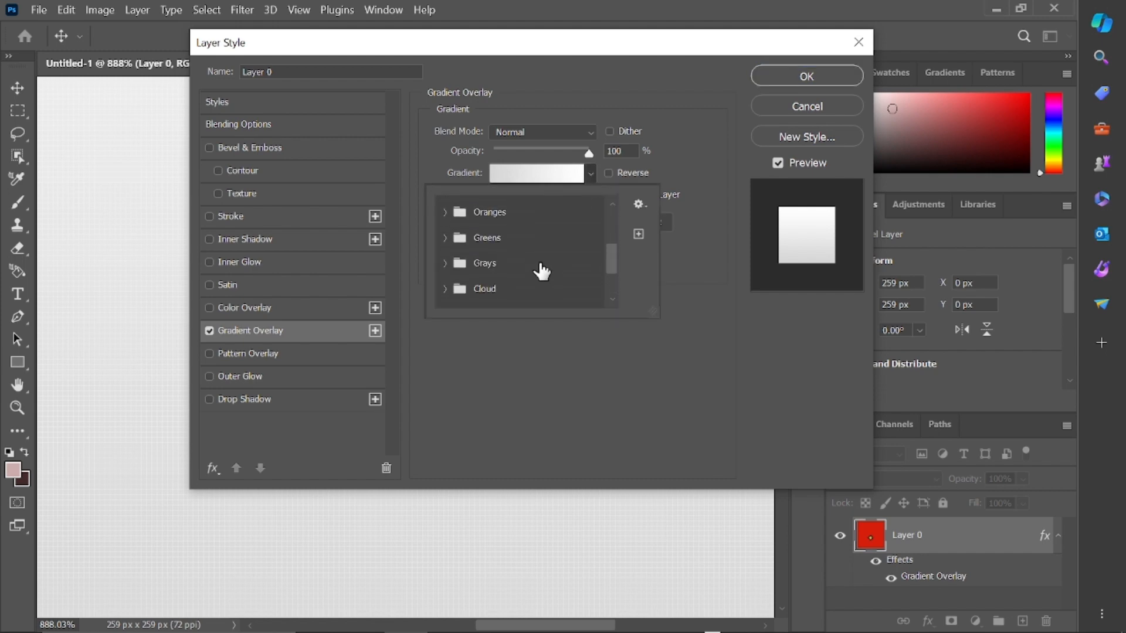
pyautogui.scroll(2, 541, 271)
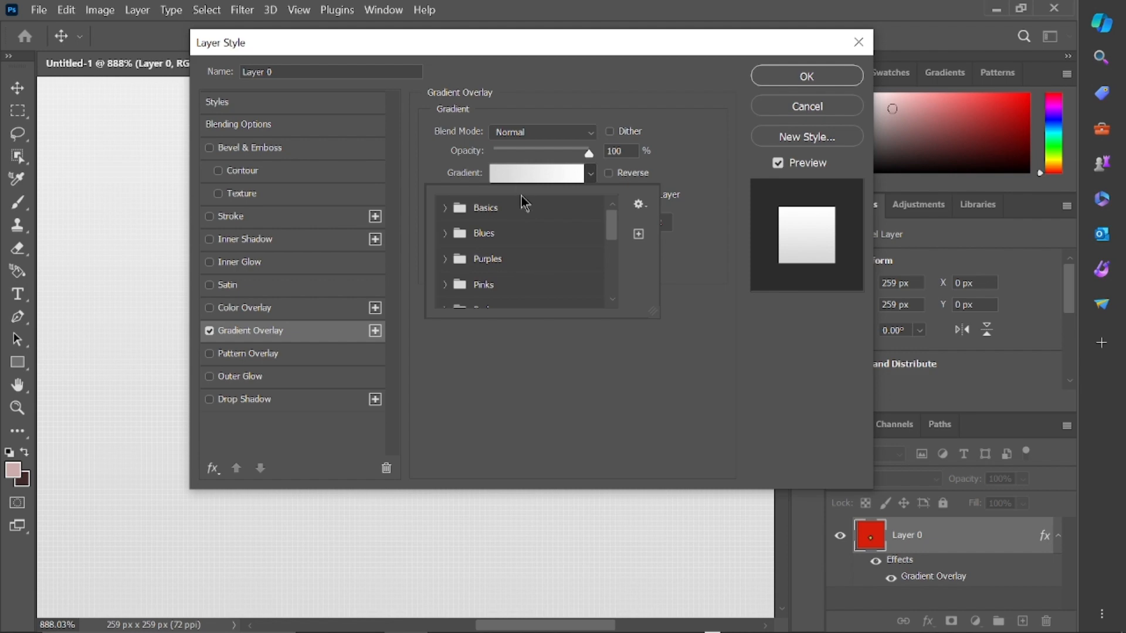
# Open the overlay's gradient for editing and set its starting color stop to dark red 430505
pyautogui.click(537, 179)
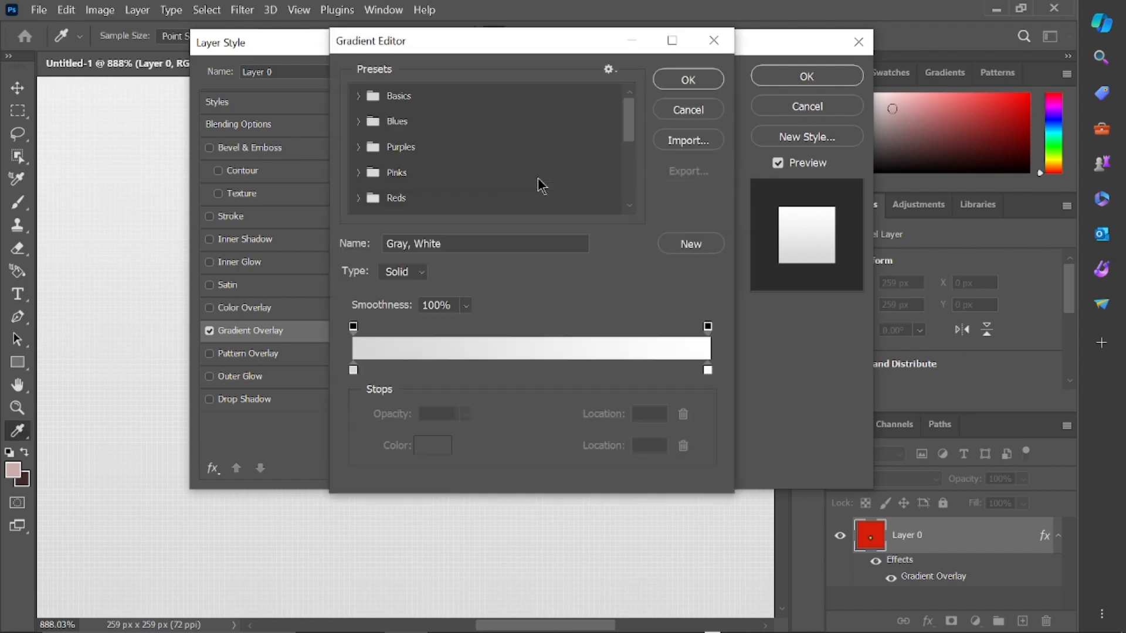
pyautogui.click(354, 371)
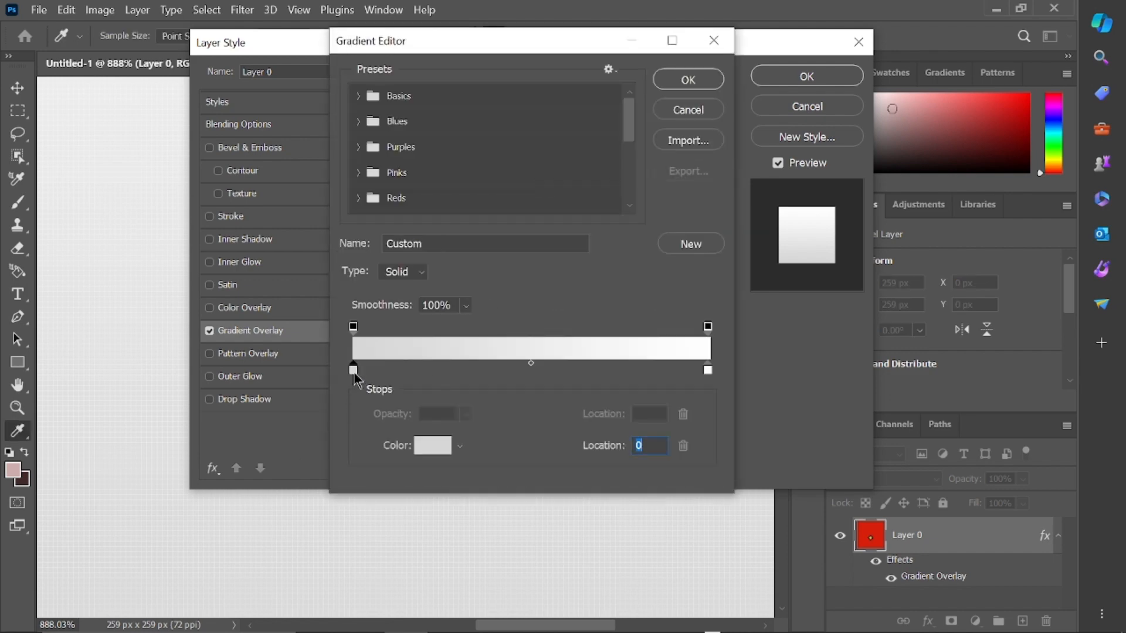
pyautogui.click(434, 452)
pyautogui.moveTo(510, 328); pyautogui.dragTo(514, 284)
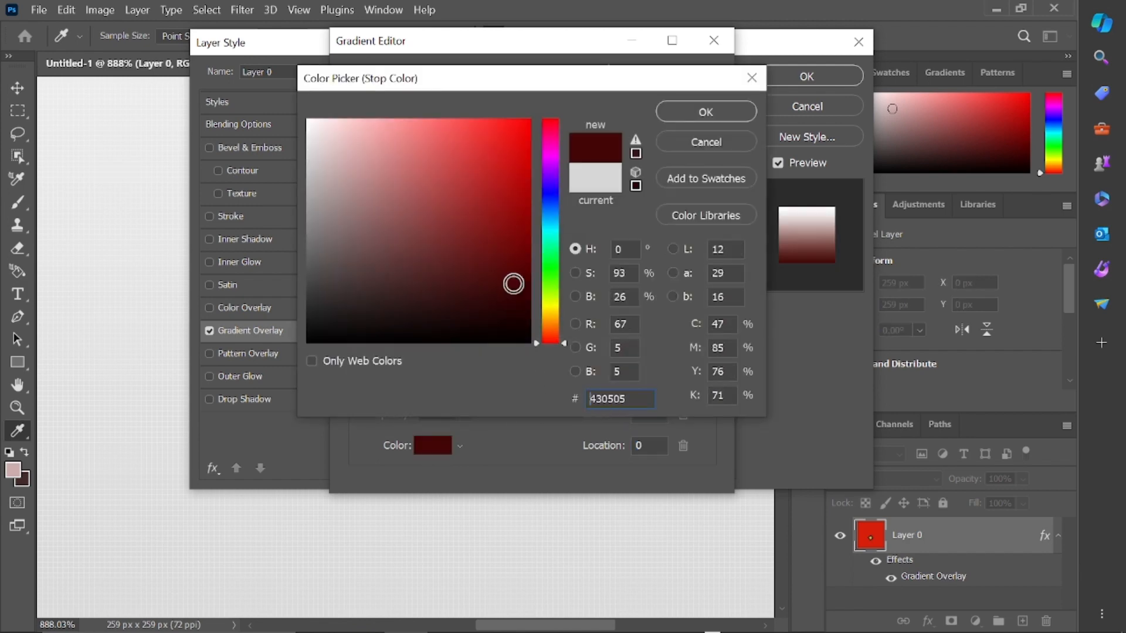
pyautogui.click(707, 112)
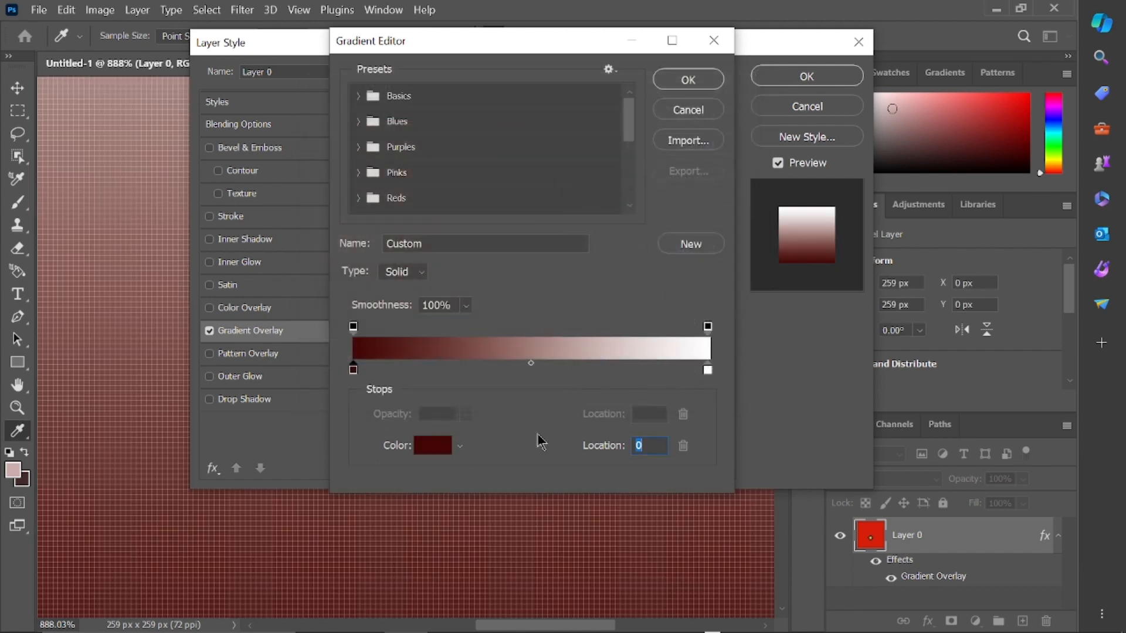
# Add a color stop at location 39 and set its color to bright green 74e720
pyautogui.click(492, 368)
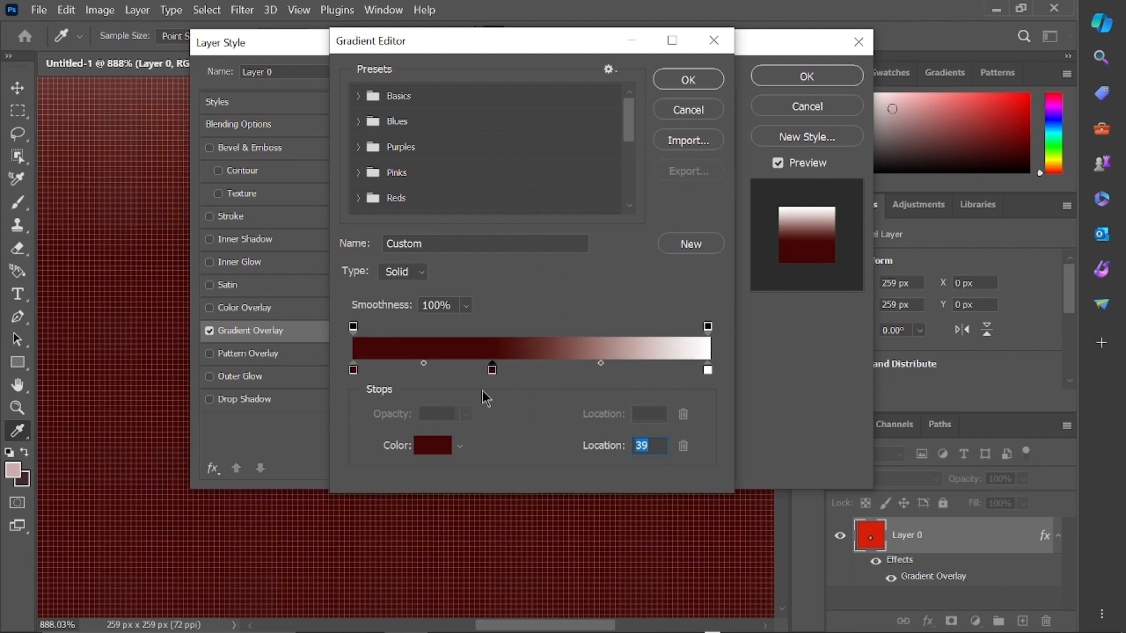
pyautogui.click(434, 451)
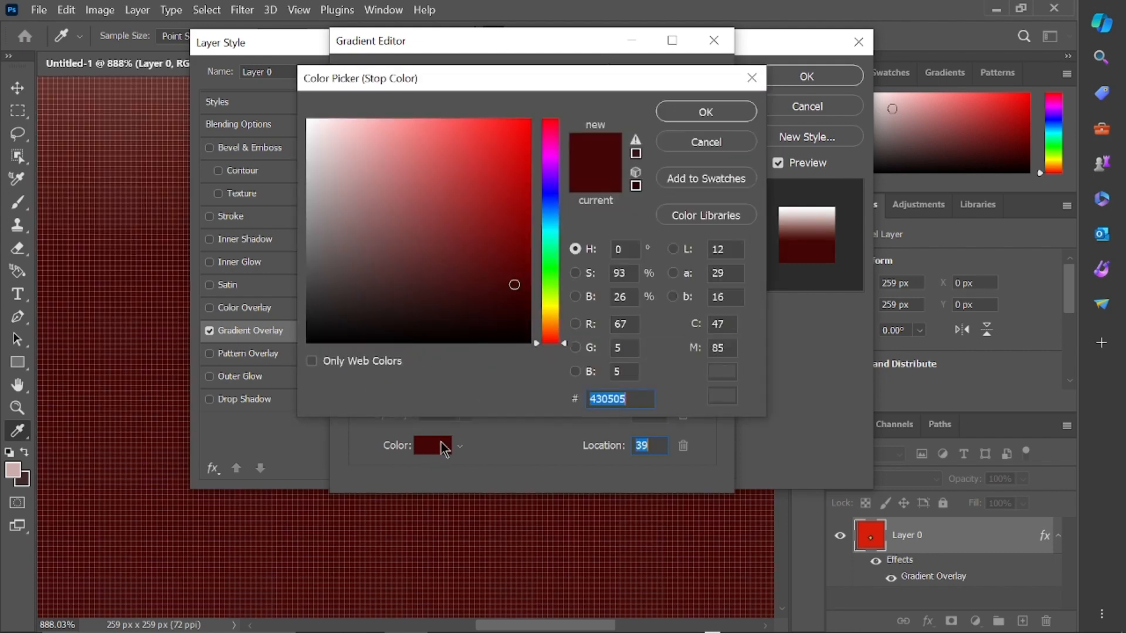
pyautogui.click(550, 284)
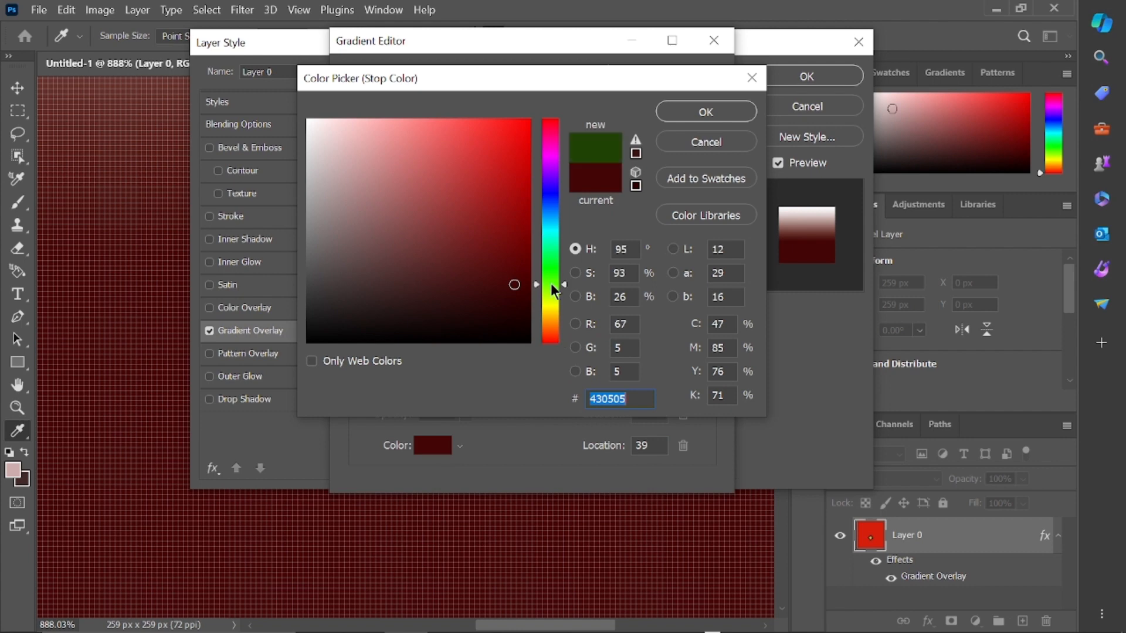
pyautogui.click(501, 140)
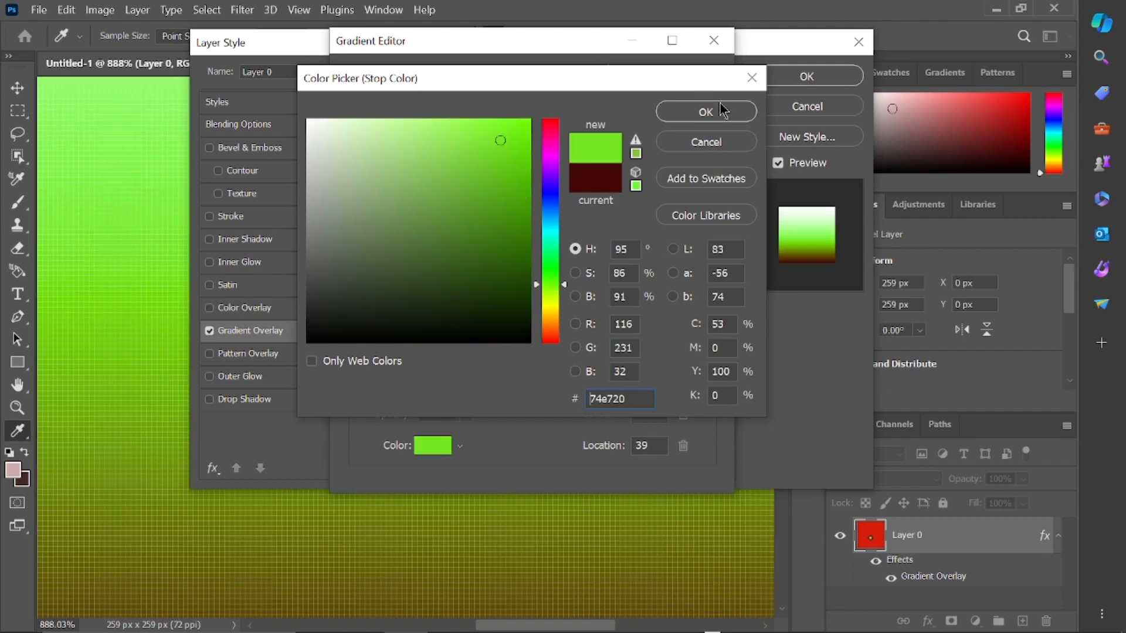
pyautogui.click(727, 117)
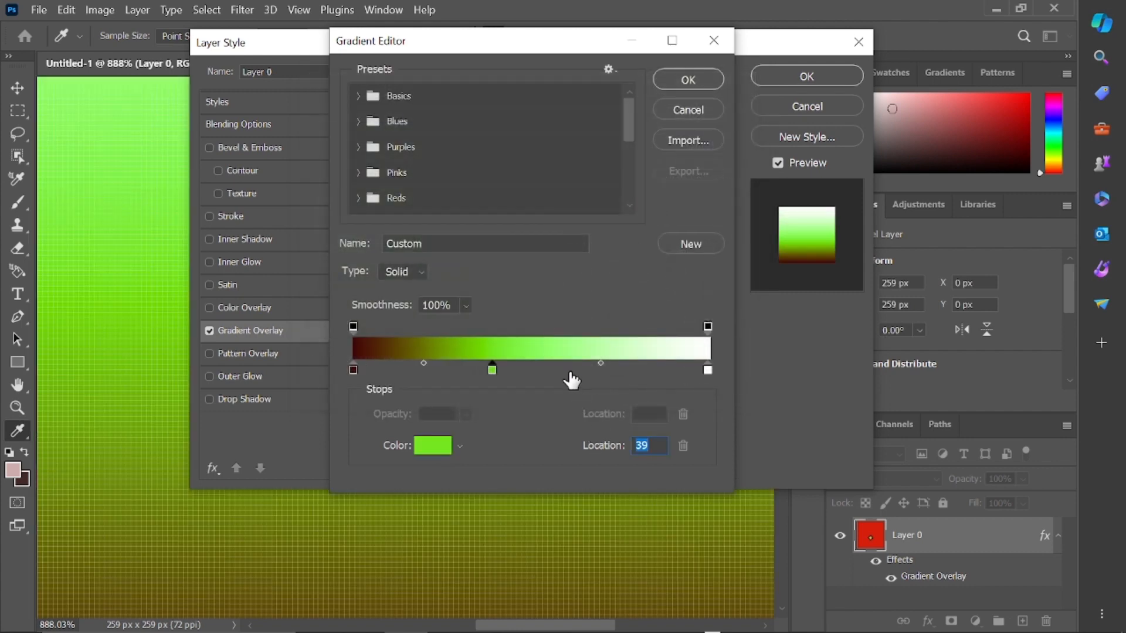
# Add a color stop at location 61 and set its color to blue 0820da
pyautogui.click(570, 370)
pyautogui.click(433, 450)
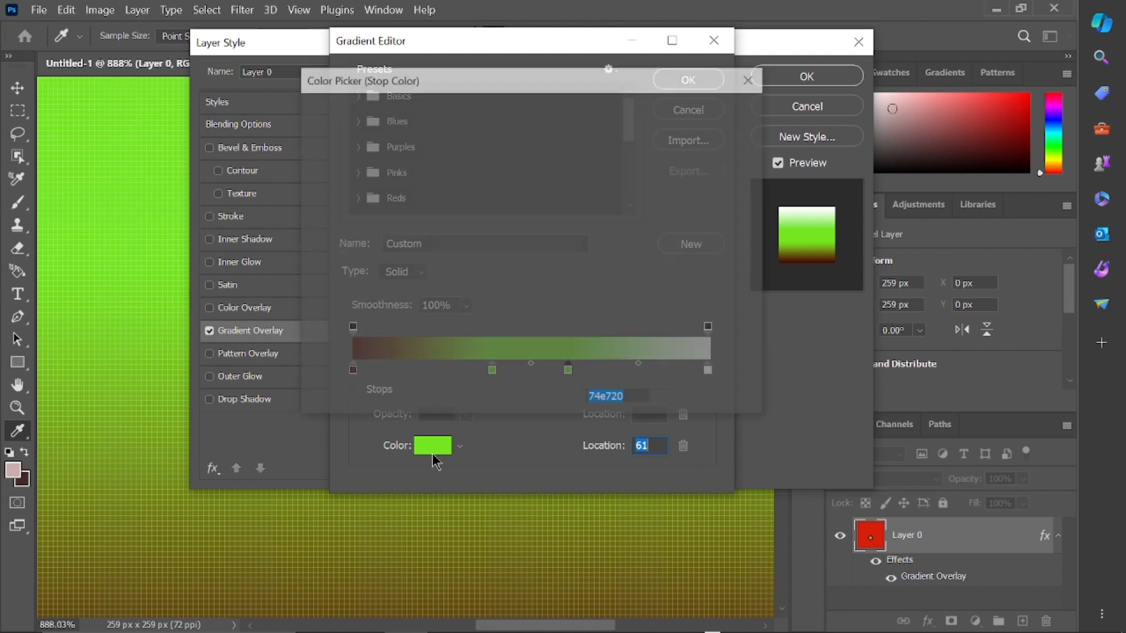
pyautogui.click(557, 200)
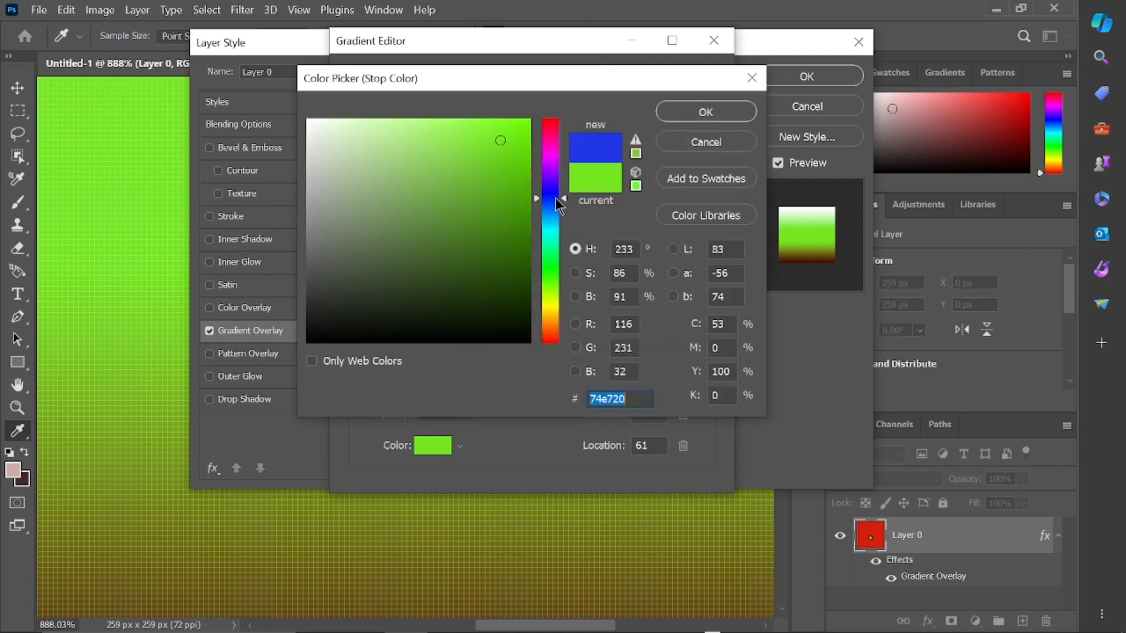
pyautogui.click(523, 152)
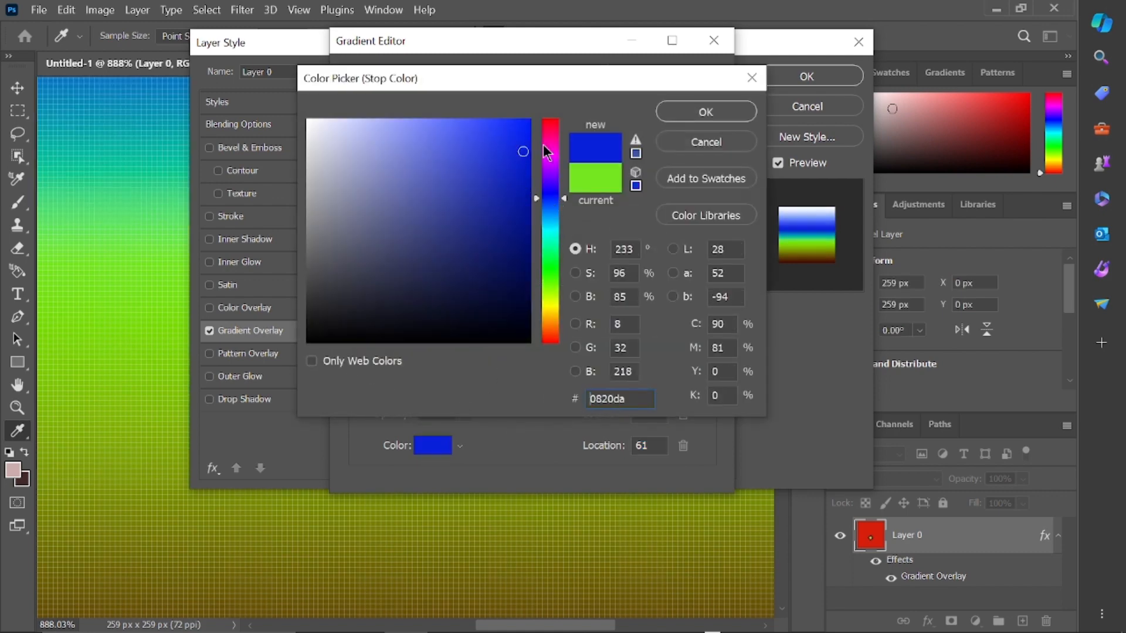
pyautogui.click(708, 111)
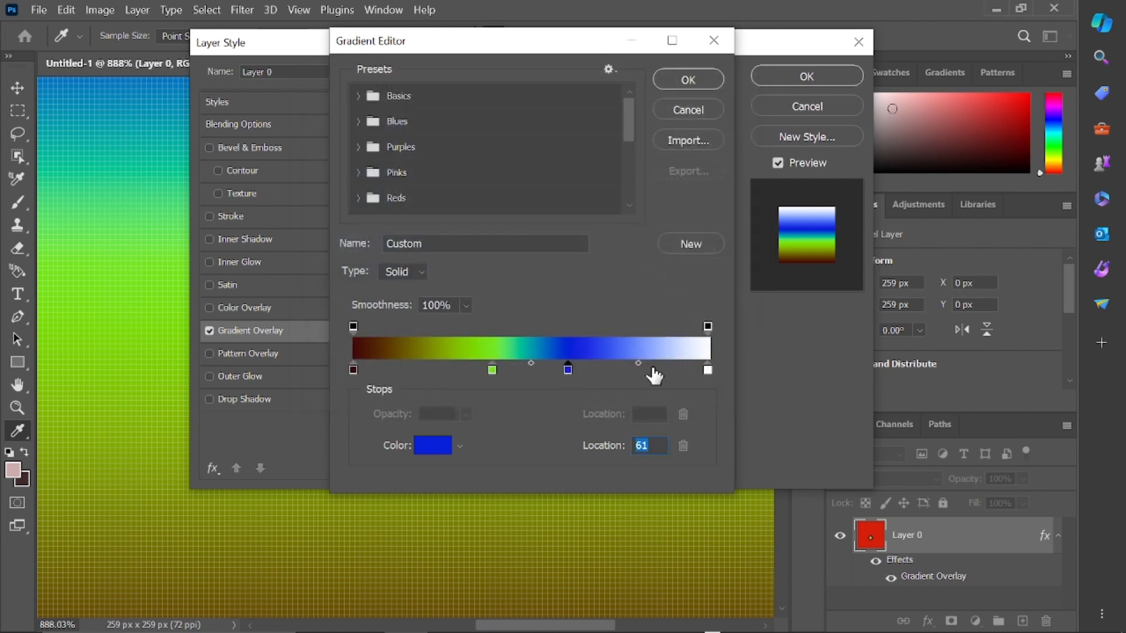
# Add a color stop at location 83 and set its color to orange f99c0b
pyautogui.click(648, 370)
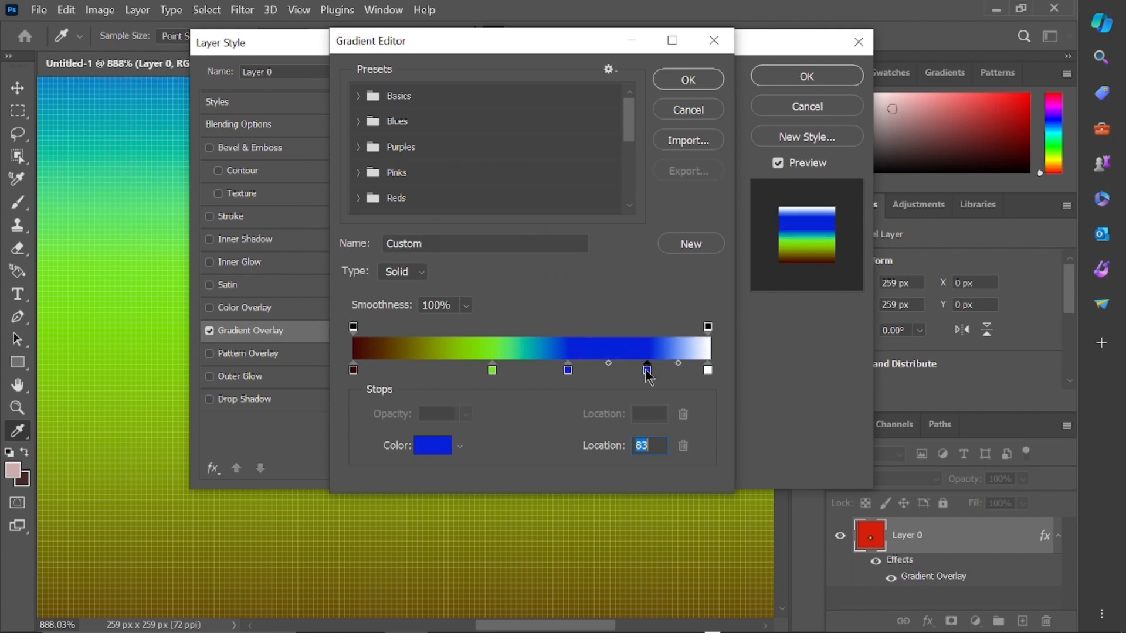
pyautogui.click(436, 457)
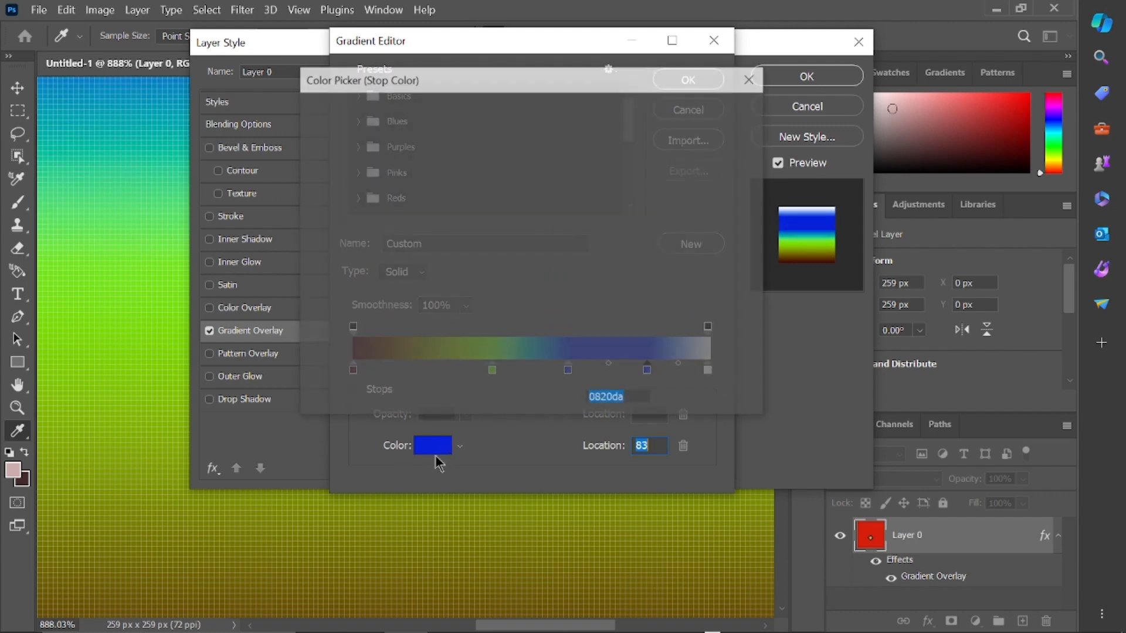
pyautogui.click(551, 322)
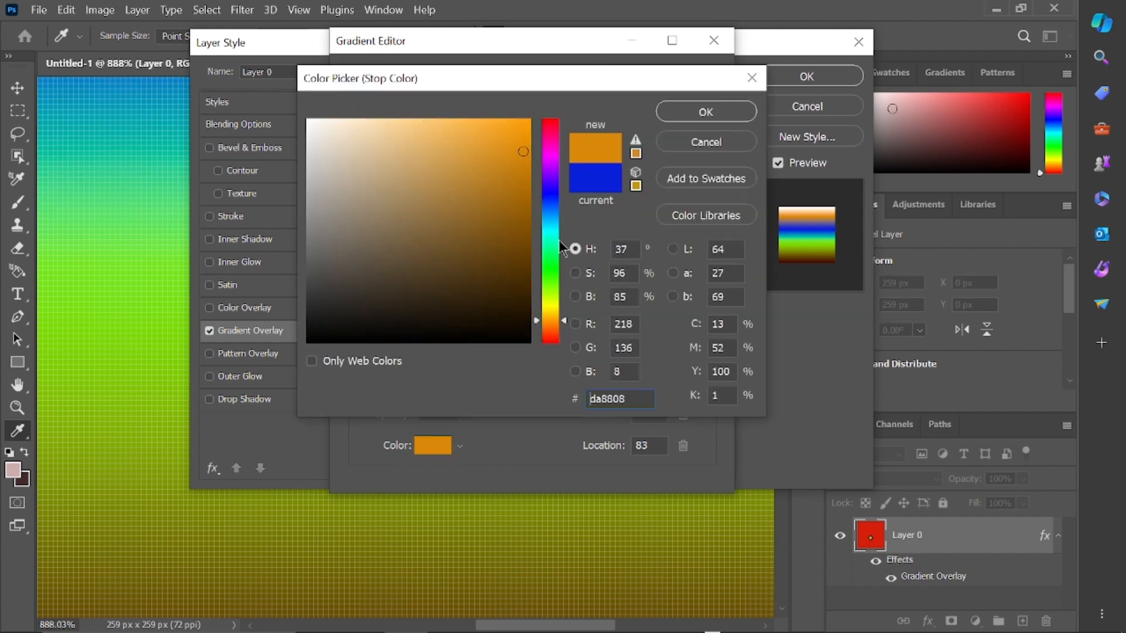
pyautogui.click(521, 124)
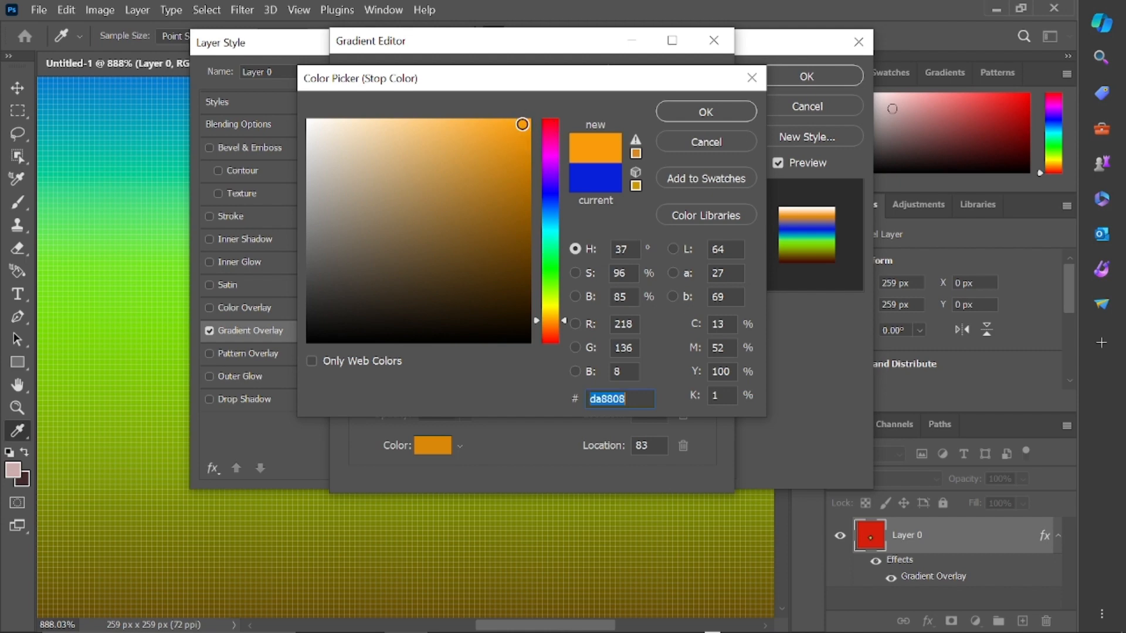
pyautogui.click(723, 117)
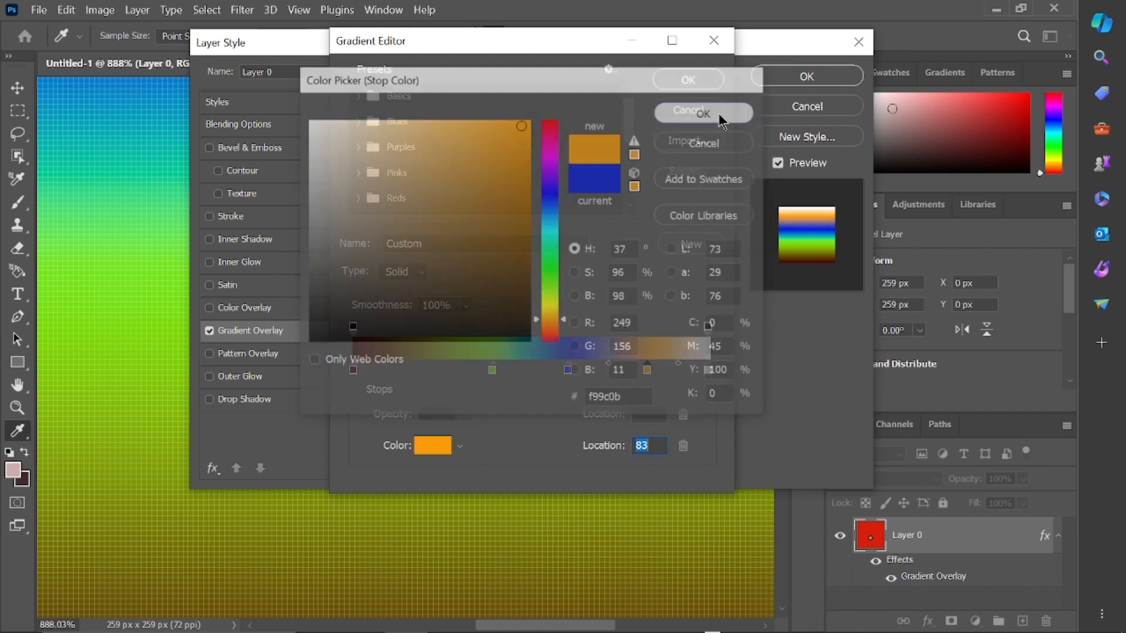
# Set the end color stop to red with hue 0, saturation 90% and brightness 86%, and accept the custom overlay gradient
pyautogui.click(708, 370)
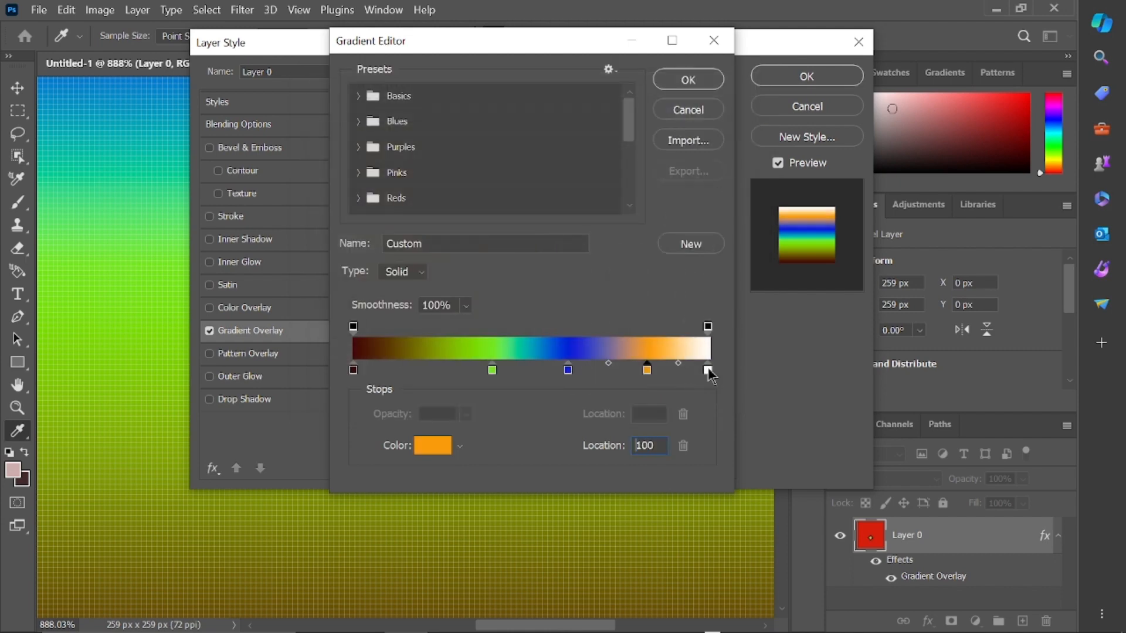
pyautogui.click(441, 449)
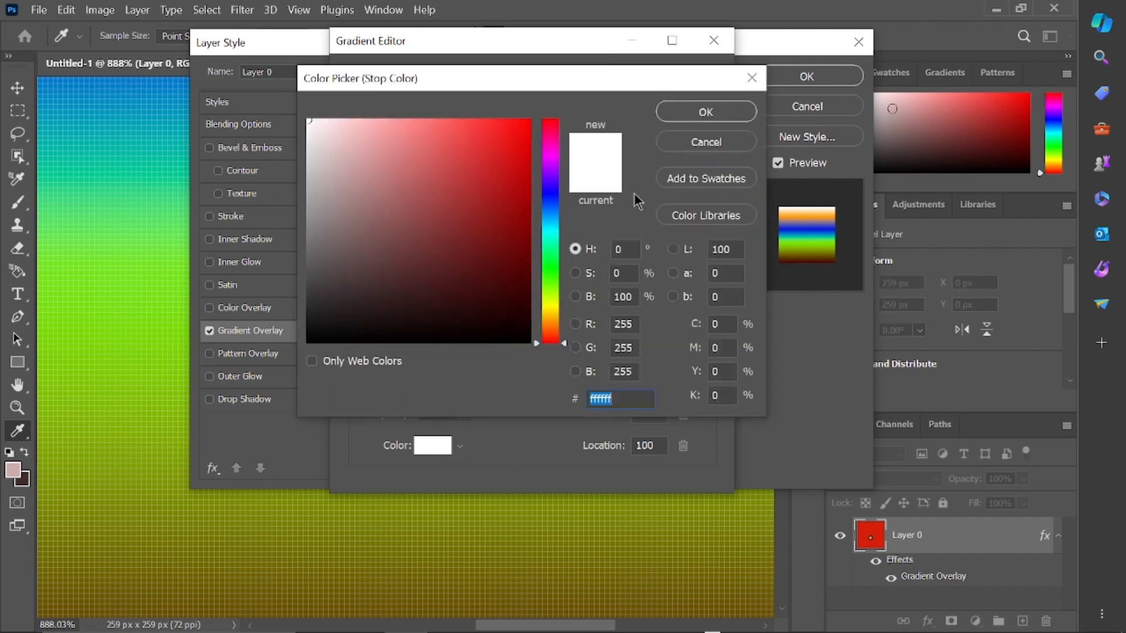
pyautogui.click(508, 151)
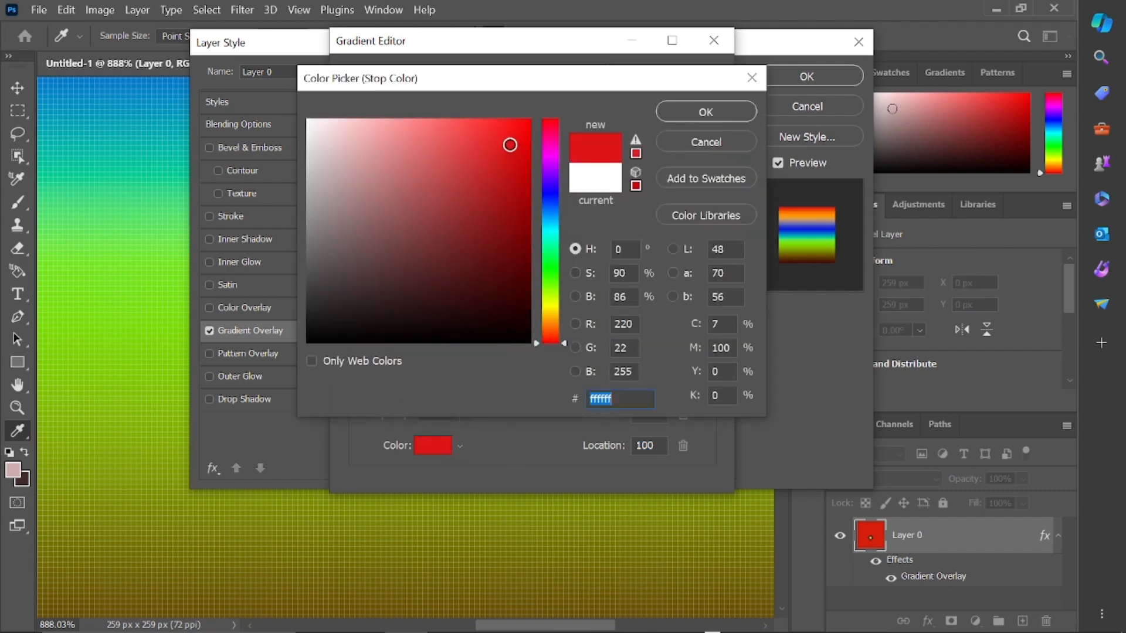
pyautogui.click(706, 112)
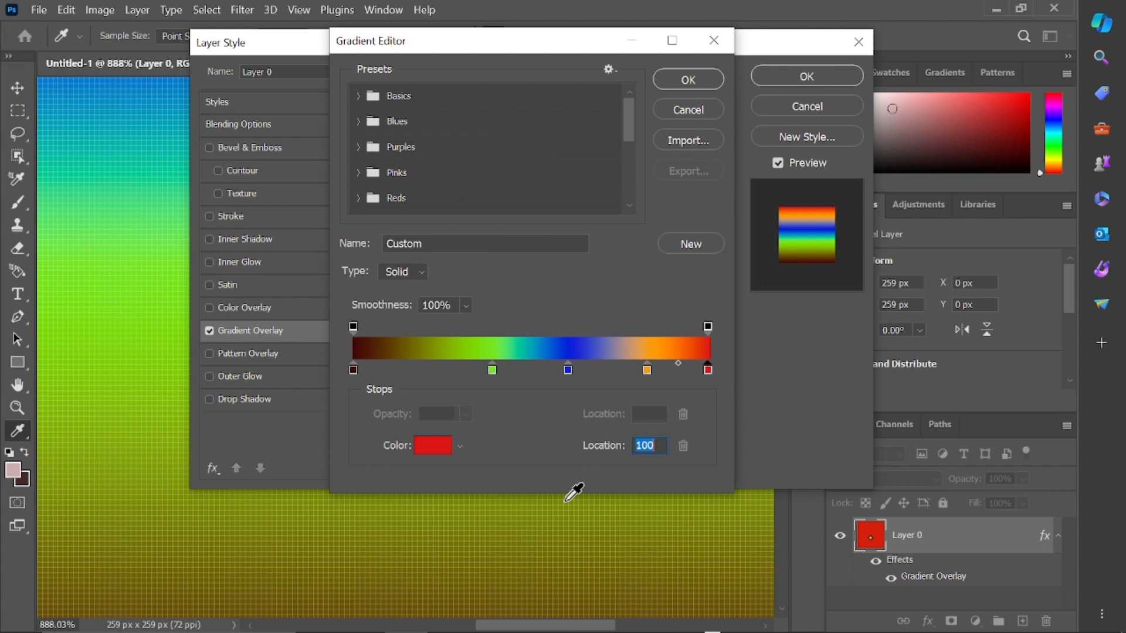
pyautogui.click(711, 80)
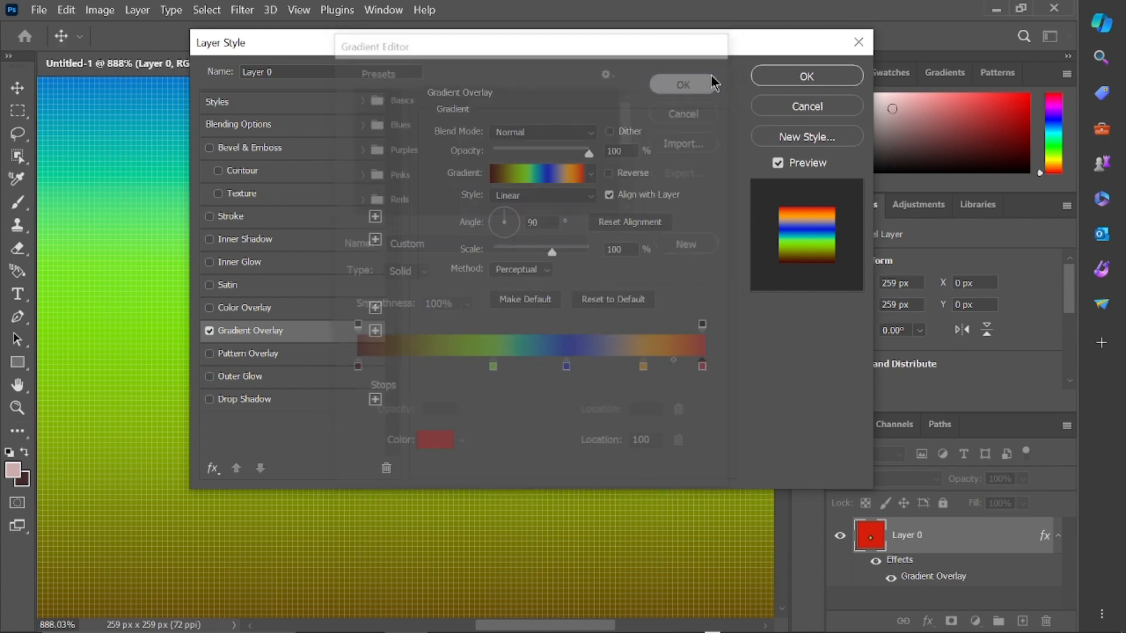
pyautogui.moveTo(784, 38); pyautogui.dragTo(667, 89)
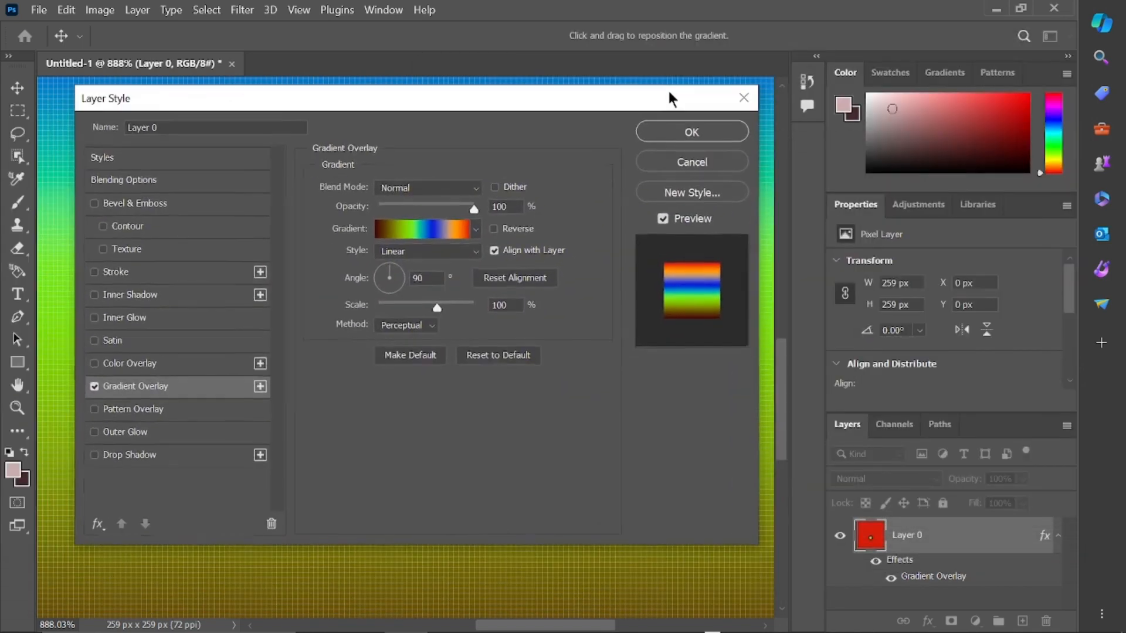
# Try the Radial style for the gradient overlay and move the Layer Style dialog aside to expose the canvas
pyautogui.click(477, 252)
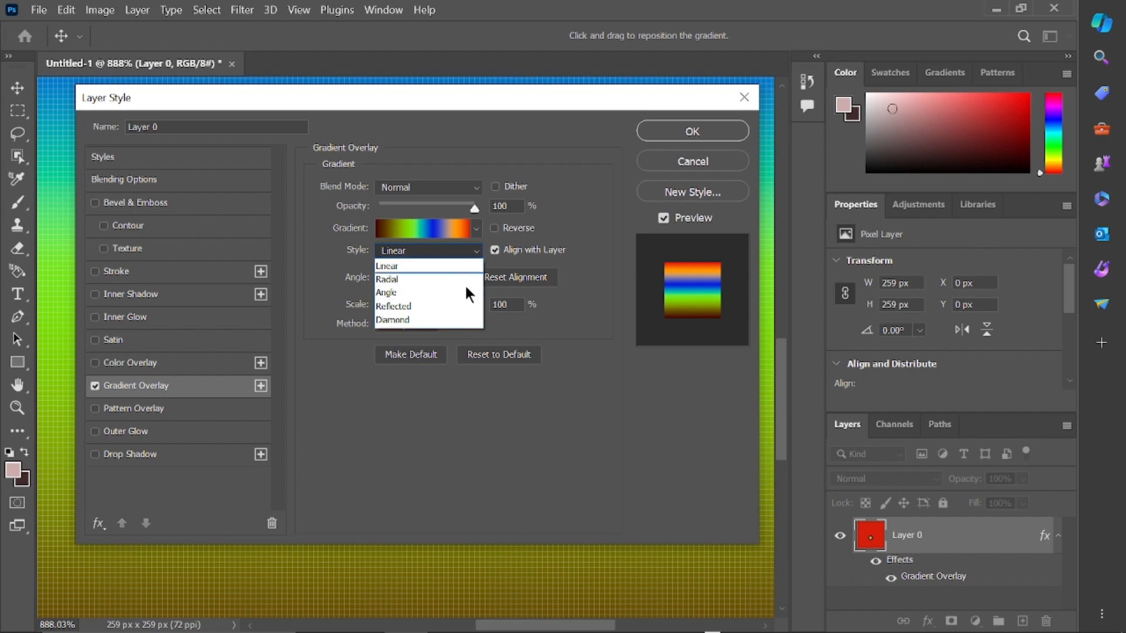
pyautogui.click(424, 278)
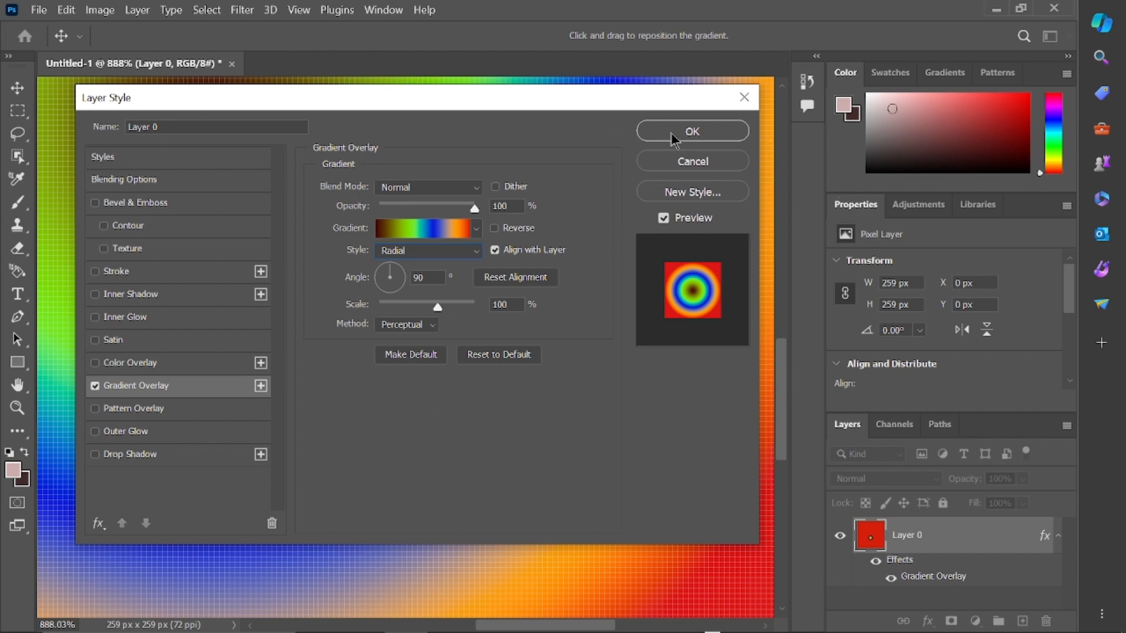
pyautogui.moveTo(662, 108); pyautogui.dragTo(859, 226)
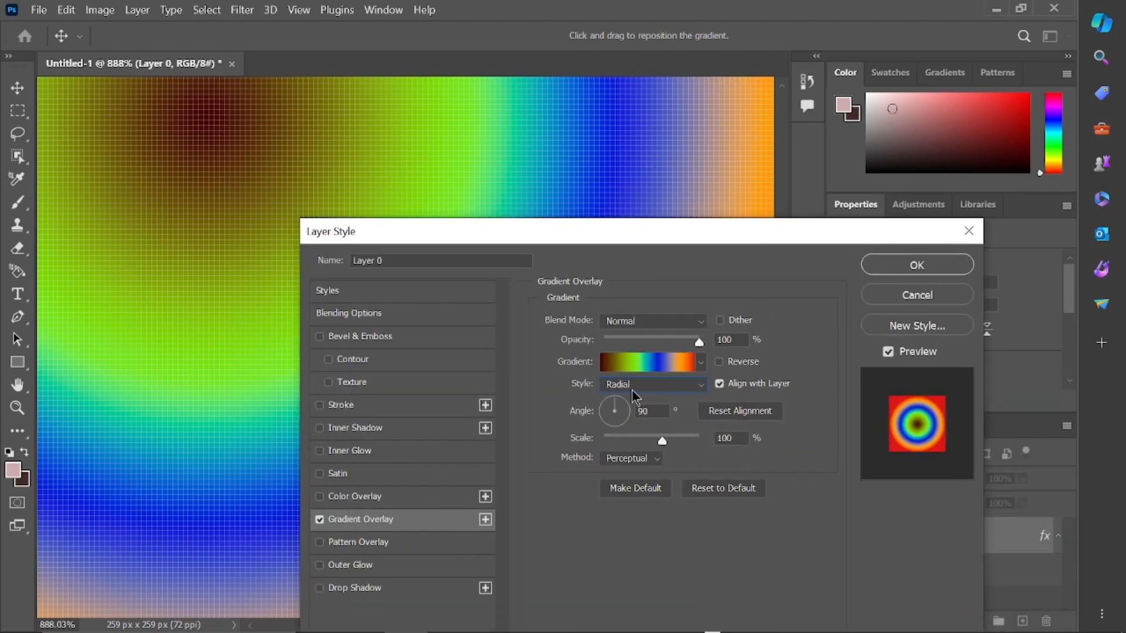
# Set the gradient overlay's style to Diamond and reposition the Layer Style dialog so that all its settings are accessible
pyautogui.click(700, 385)
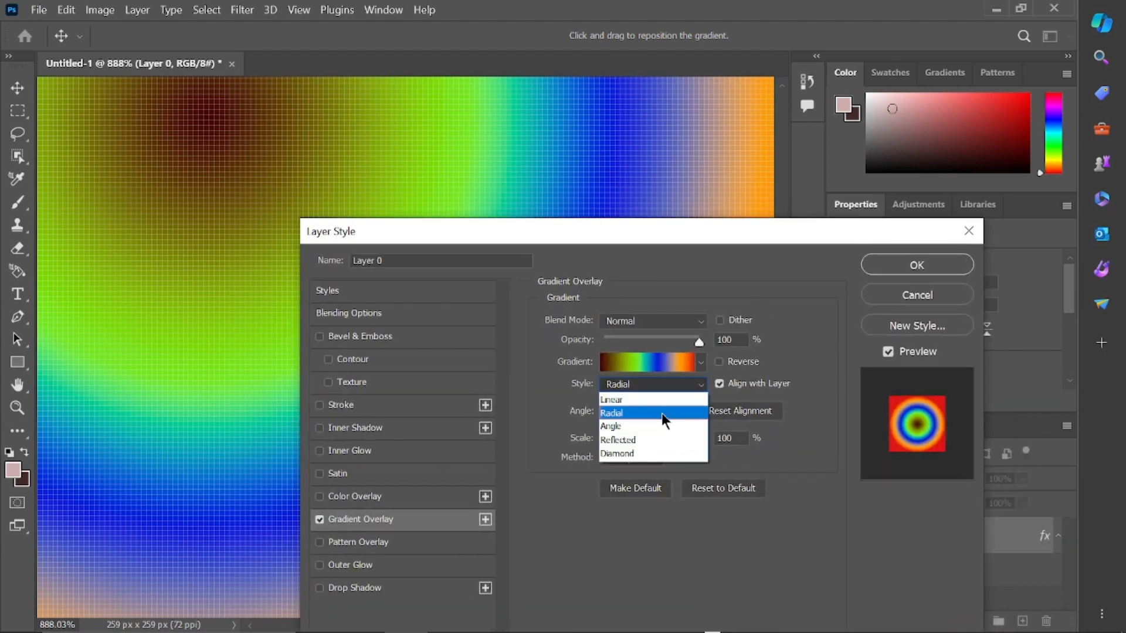
pyautogui.click(655, 454)
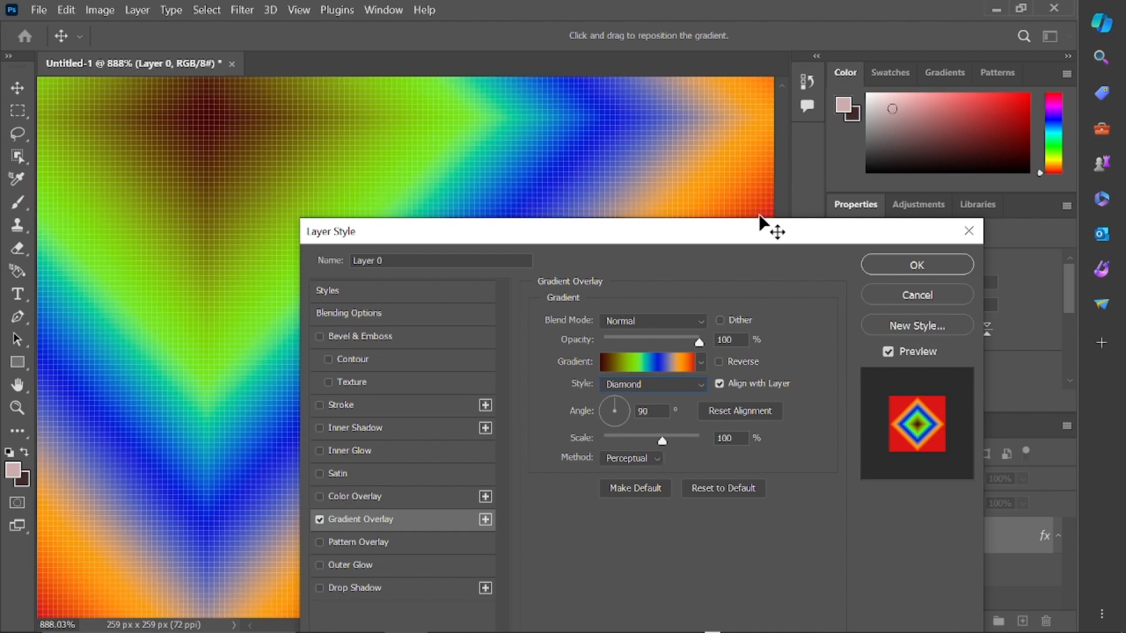
pyautogui.moveTo(763, 234); pyautogui.dragTo(698, 128)
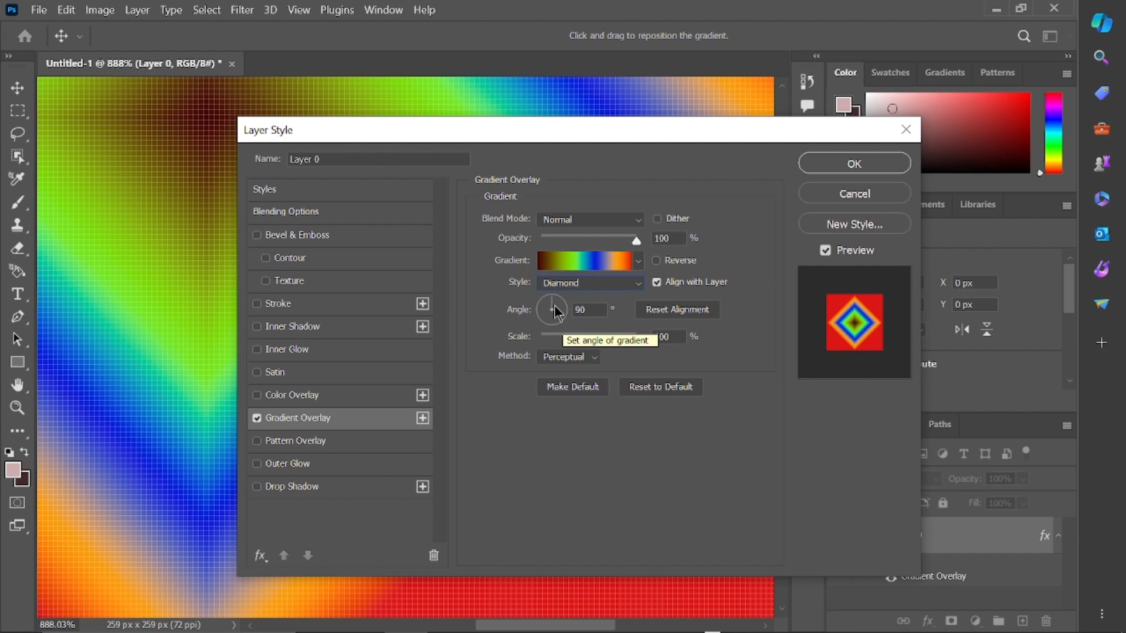
# Try different rotations of the diamond gradient overlay, including angles of -117°, 68°, -33° and -174°, keeping the canvas in view
pyautogui.moveTo(552, 305); pyautogui.dragTo(546, 327)
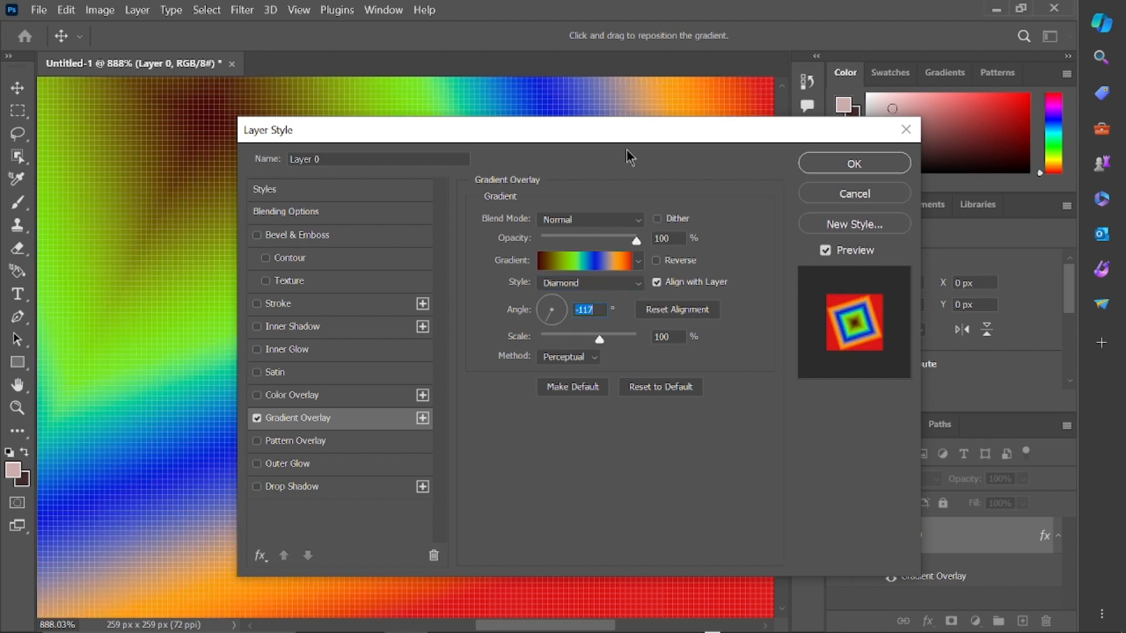
pyautogui.moveTo(636, 139); pyautogui.dragTo(728, 280)
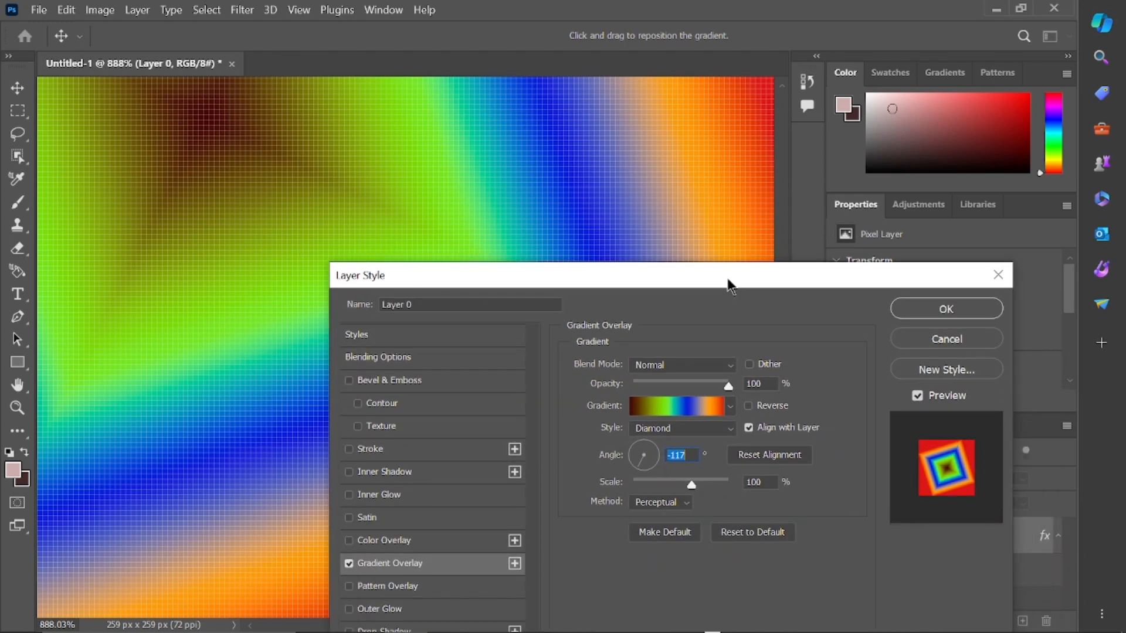
pyautogui.click(646, 452)
pyautogui.moveTo(650, 456); pyautogui.dragTo(647, 449)
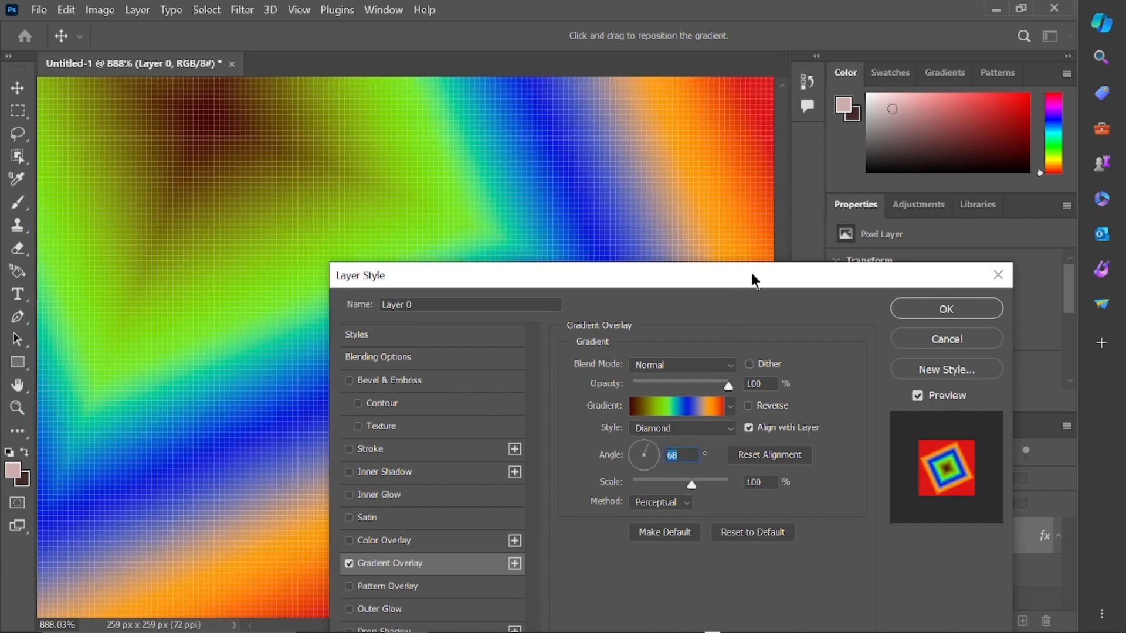
pyautogui.moveTo(751, 274); pyautogui.dragTo(993, 271)
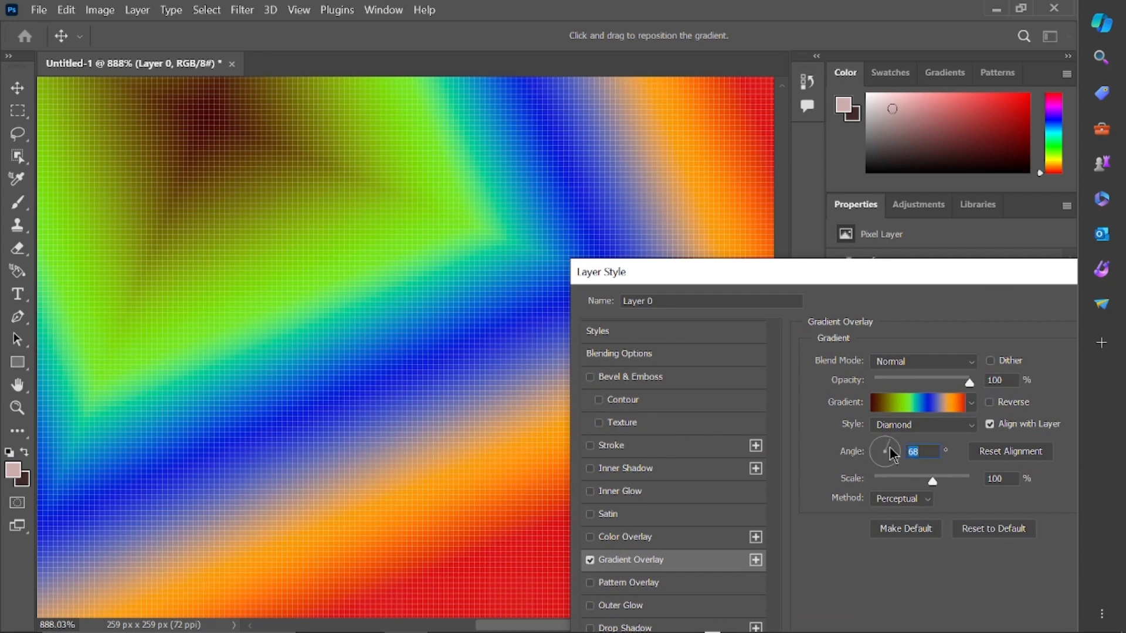
pyautogui.moveTo(888, 452); pyautogui.dragTo(893, 456)
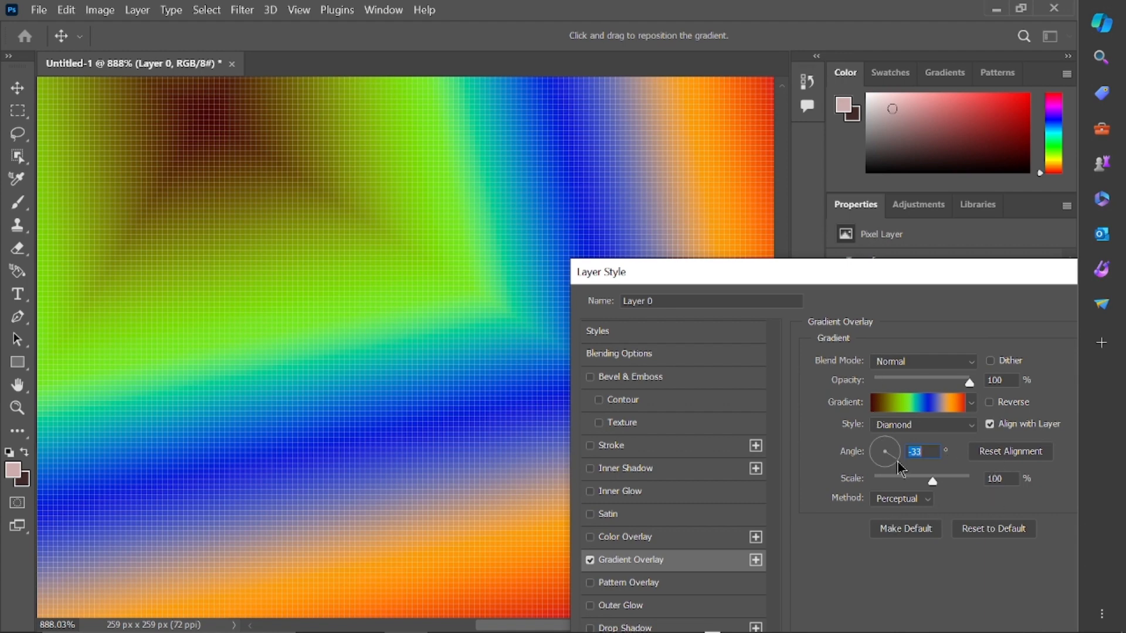
pyautogui.write('-3')
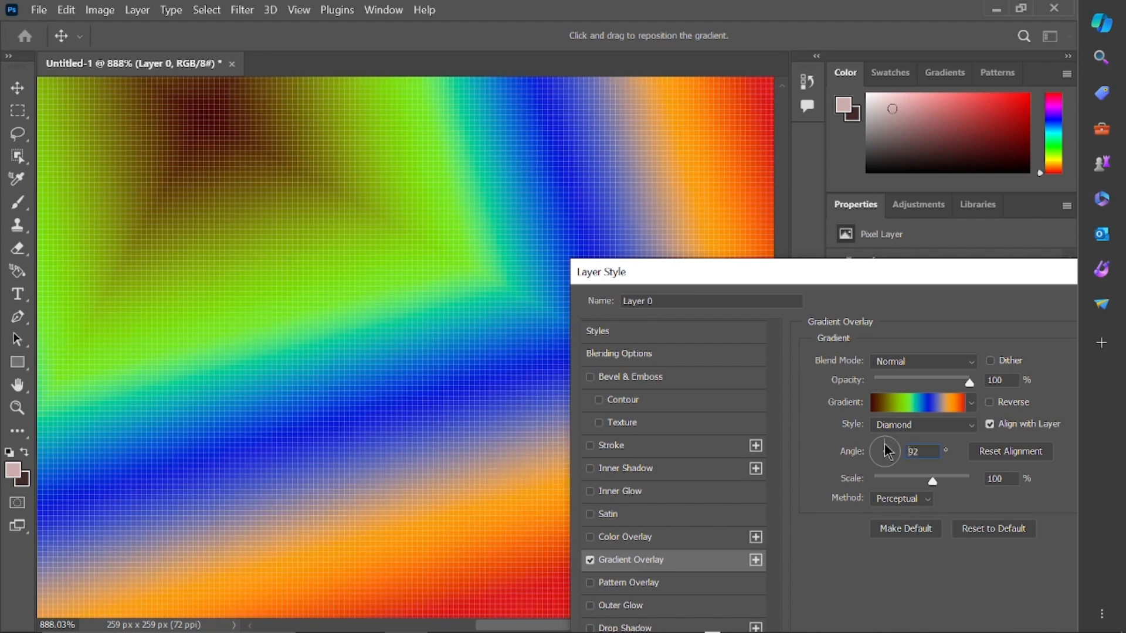
pyautogui.click(875, 453)
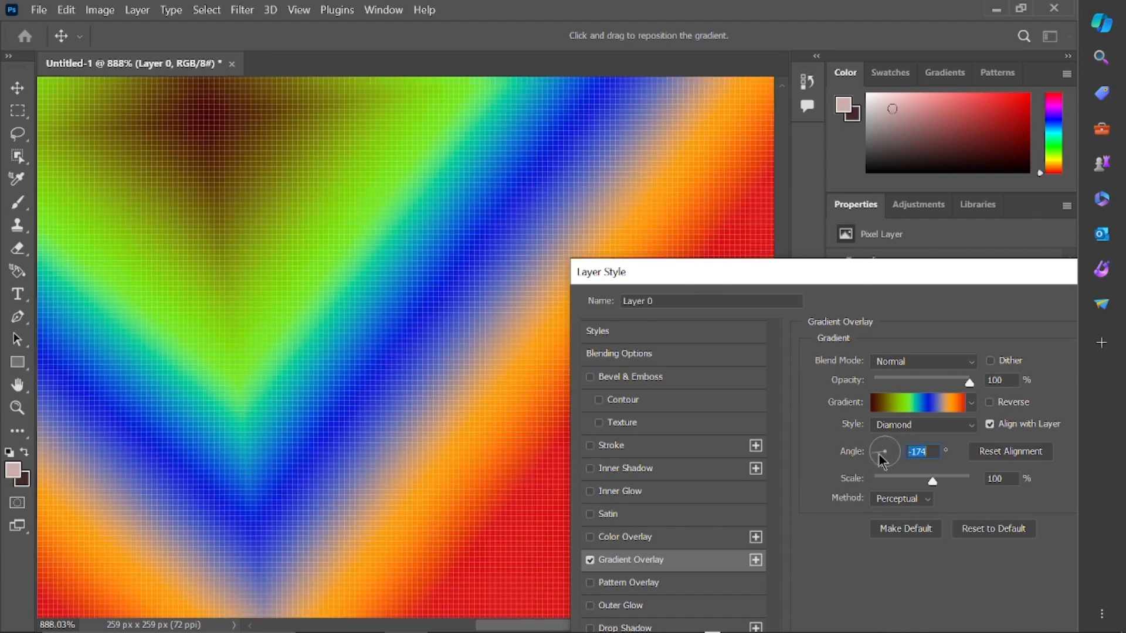
# Set the diamond gradient overlay's angle to 132° and apply the layer style to Layer 0
pyautogui.moveTo(880, 457)
pyautogui.mouseDown()
pyautogui.moveTo(900, 466)
pyautogui.moveTo(883, 452)
pyautogui.mouseUp()
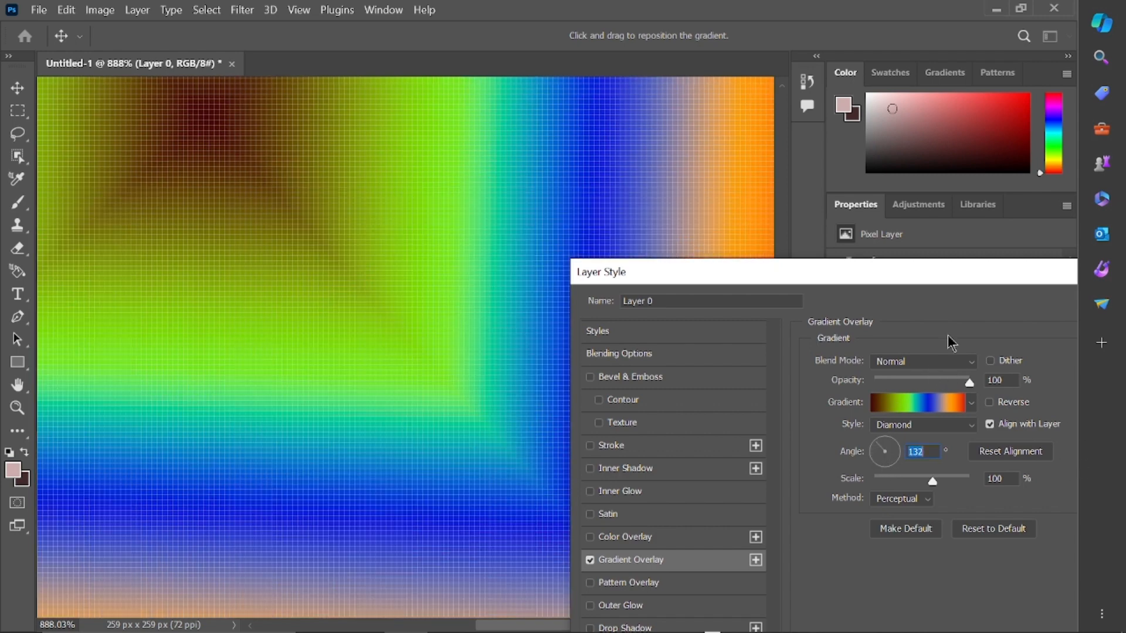
pyautogui.moveTo(961, 281); pyautogui.dragTo(924, 280)
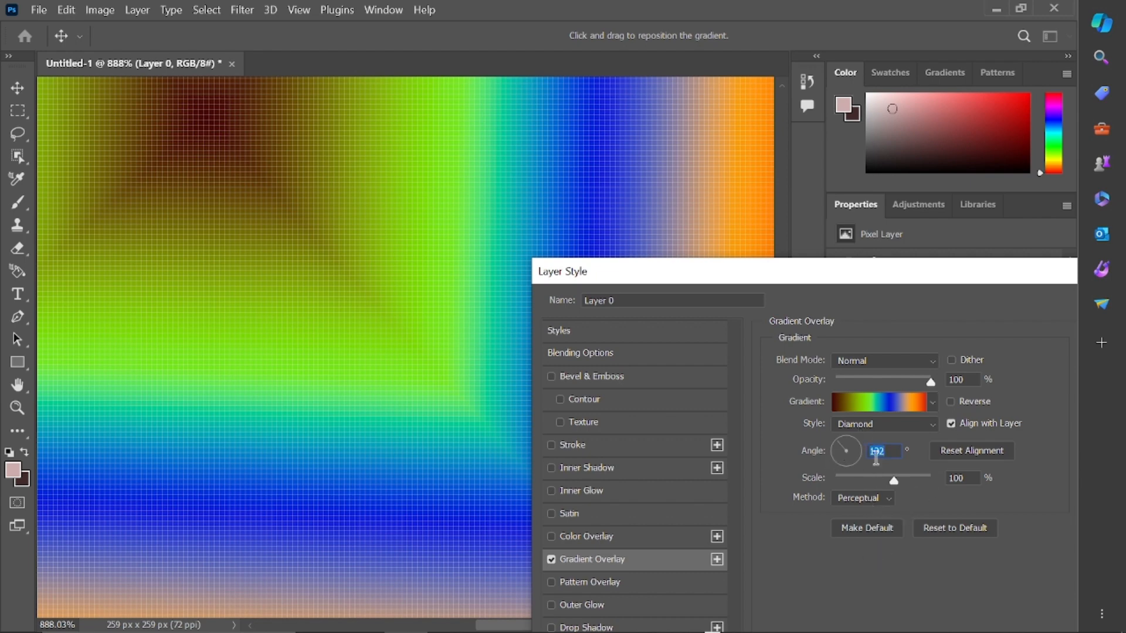
pyautogui.moveTo(880, 280); pyautogui.dragTo(694, 186)
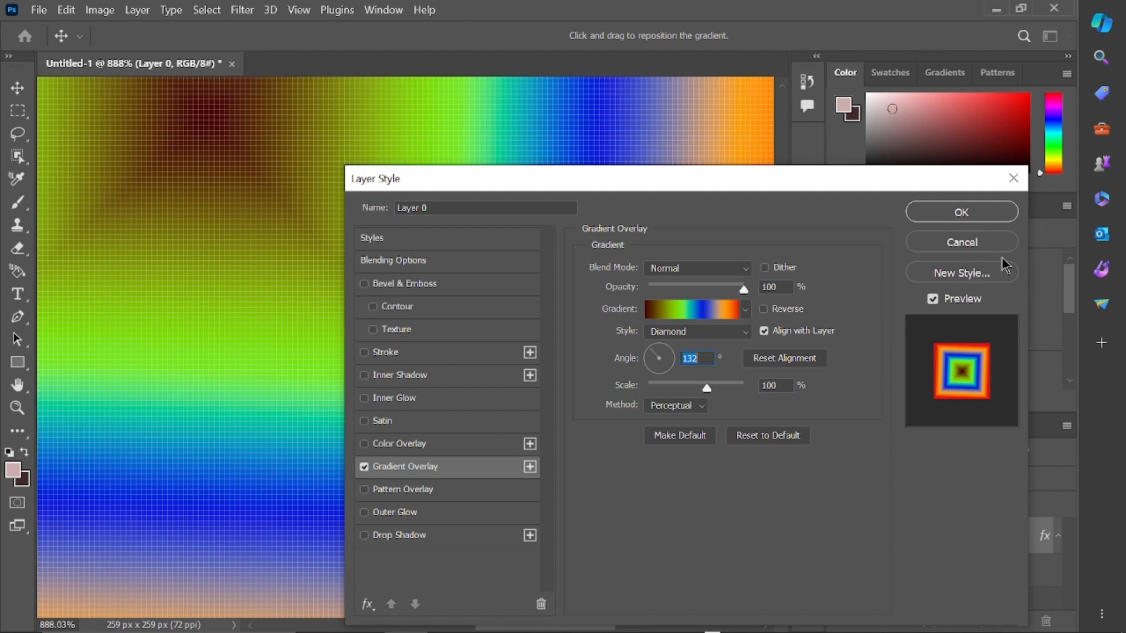
pyautogui.click(1007, 212)
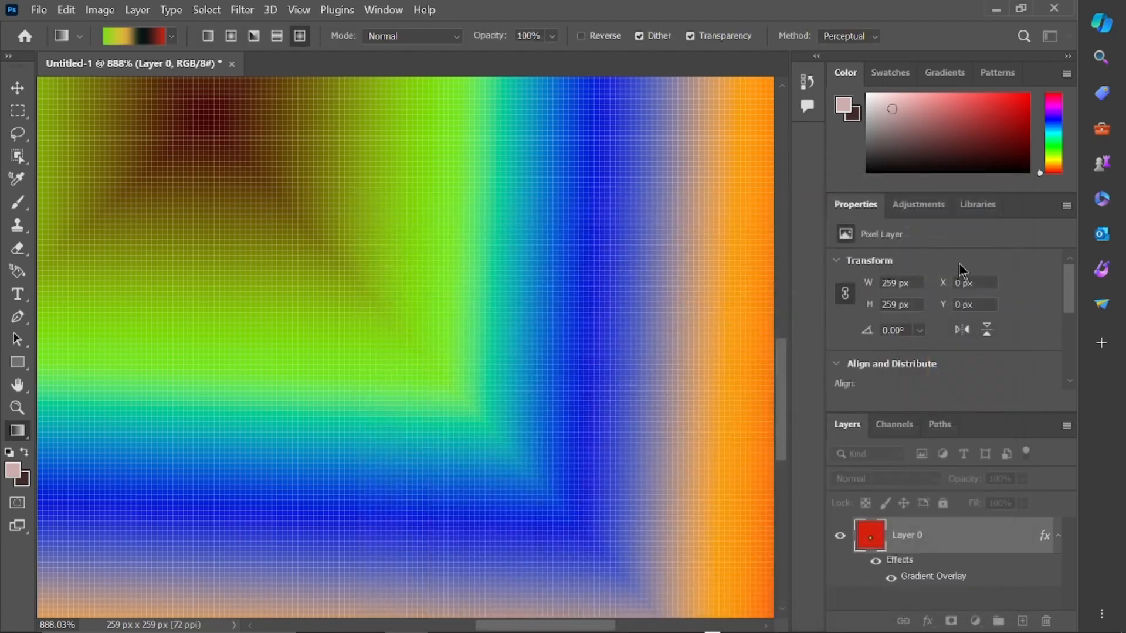